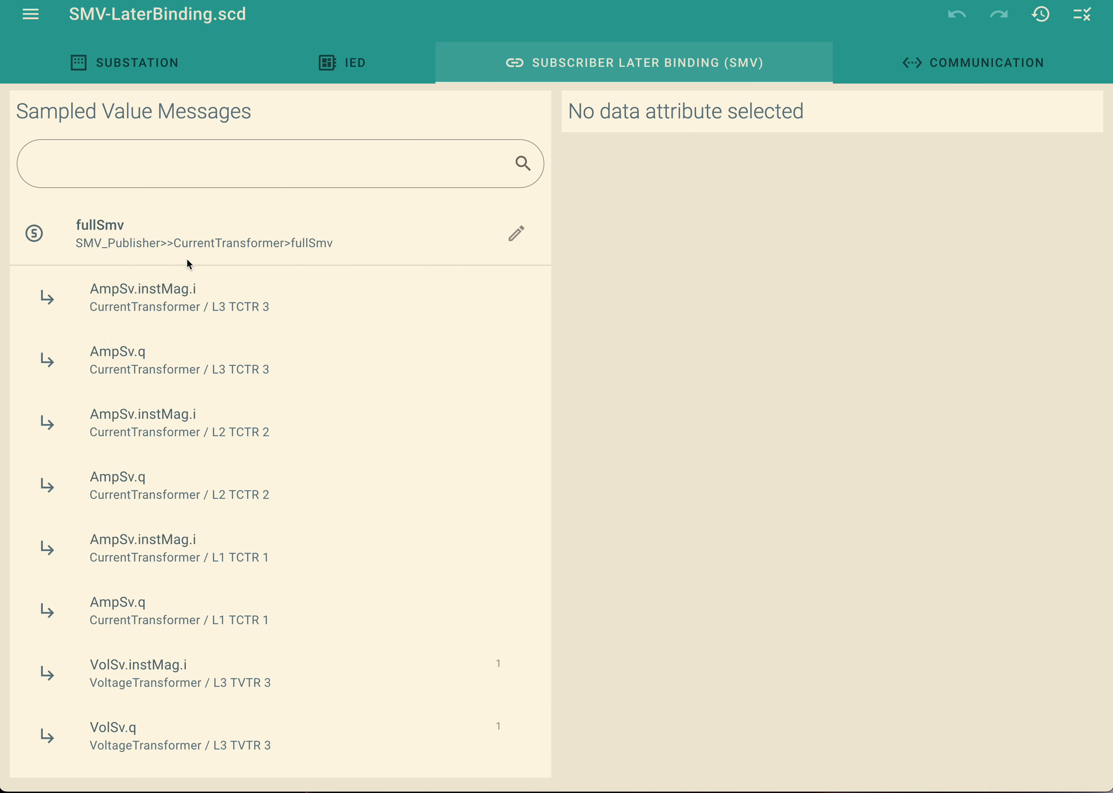
Look through the data attributes listed under the fullSmv, voltageOnly and currentOnly sampled value messages.
scroll(194, 275, down, 5)
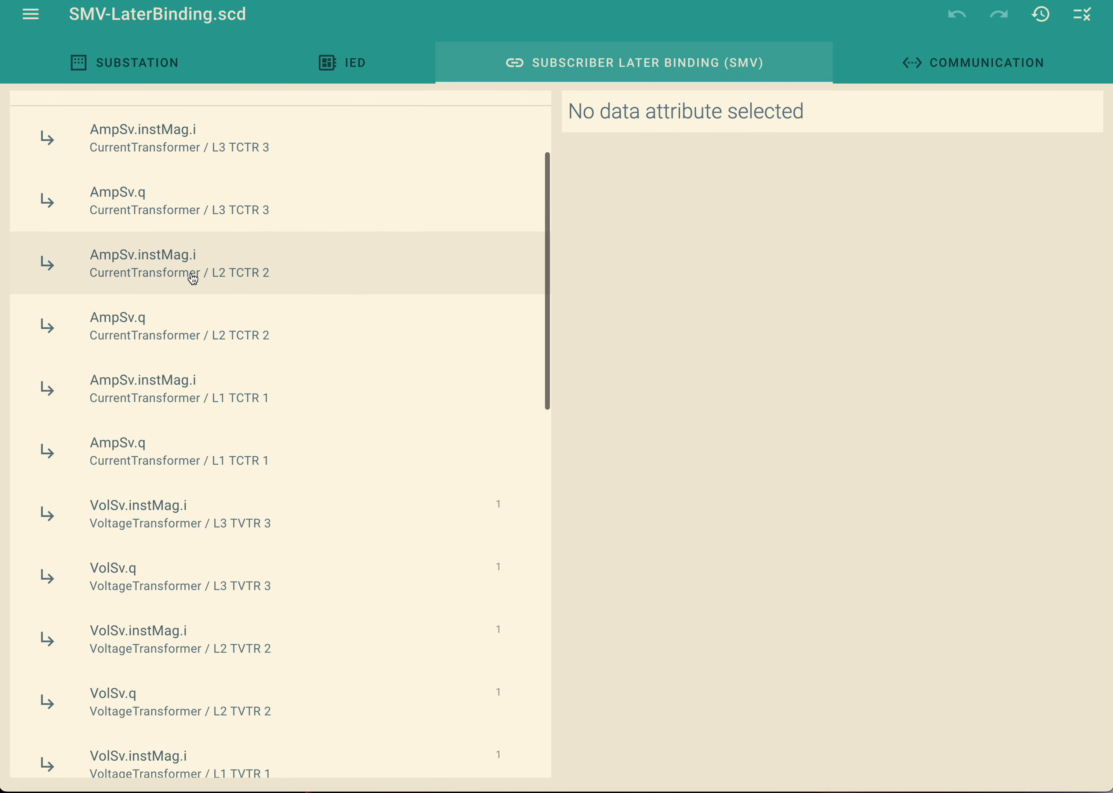
scroll(193, 278, down, 12)
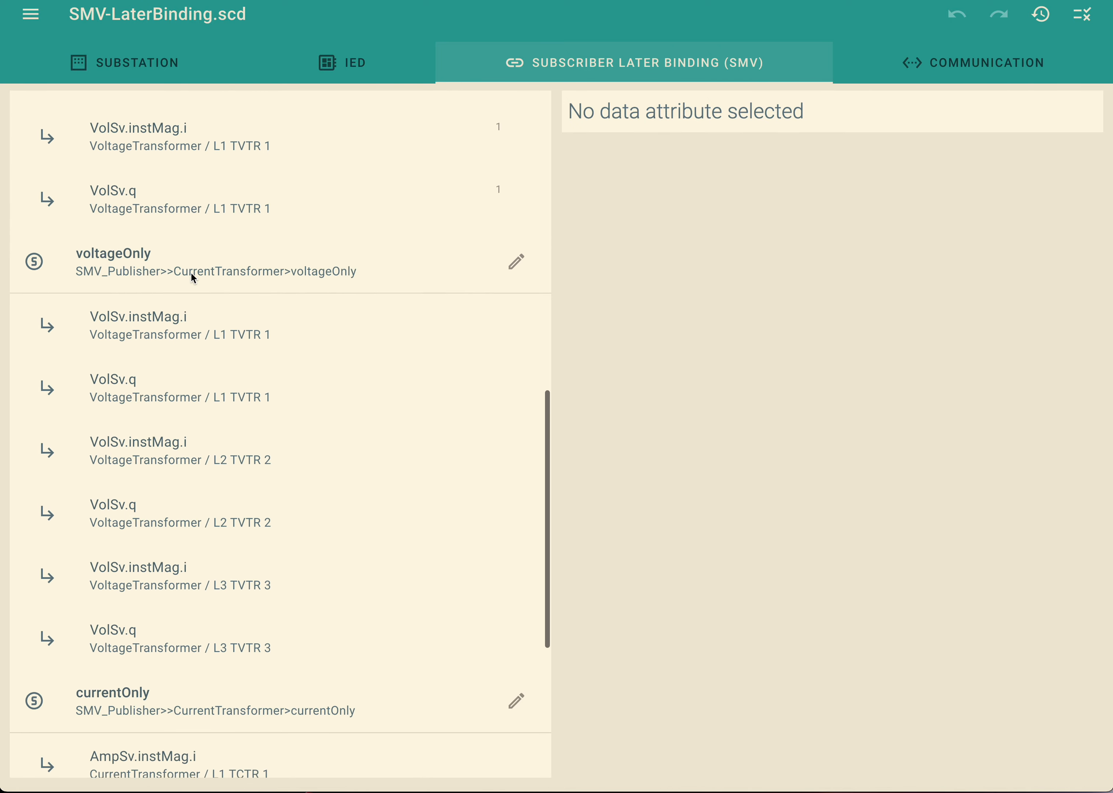
scroll(192, 278, down, 4)
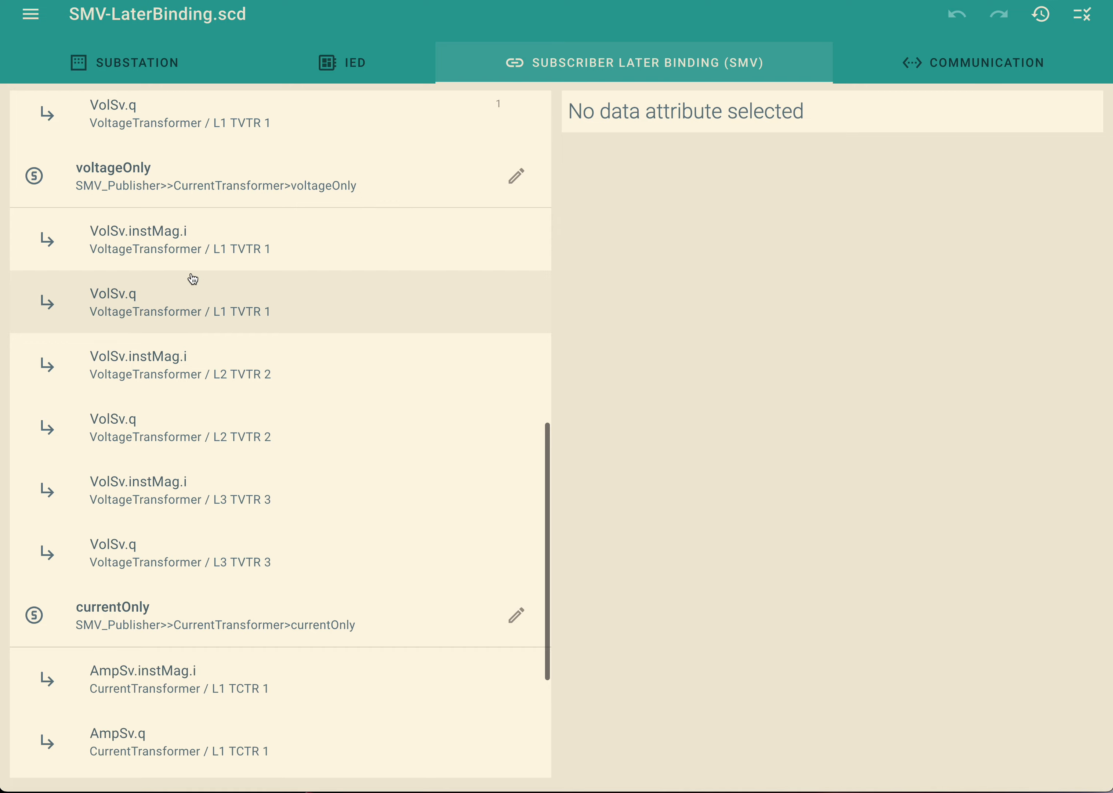
scroll(193, 278, down, 3)
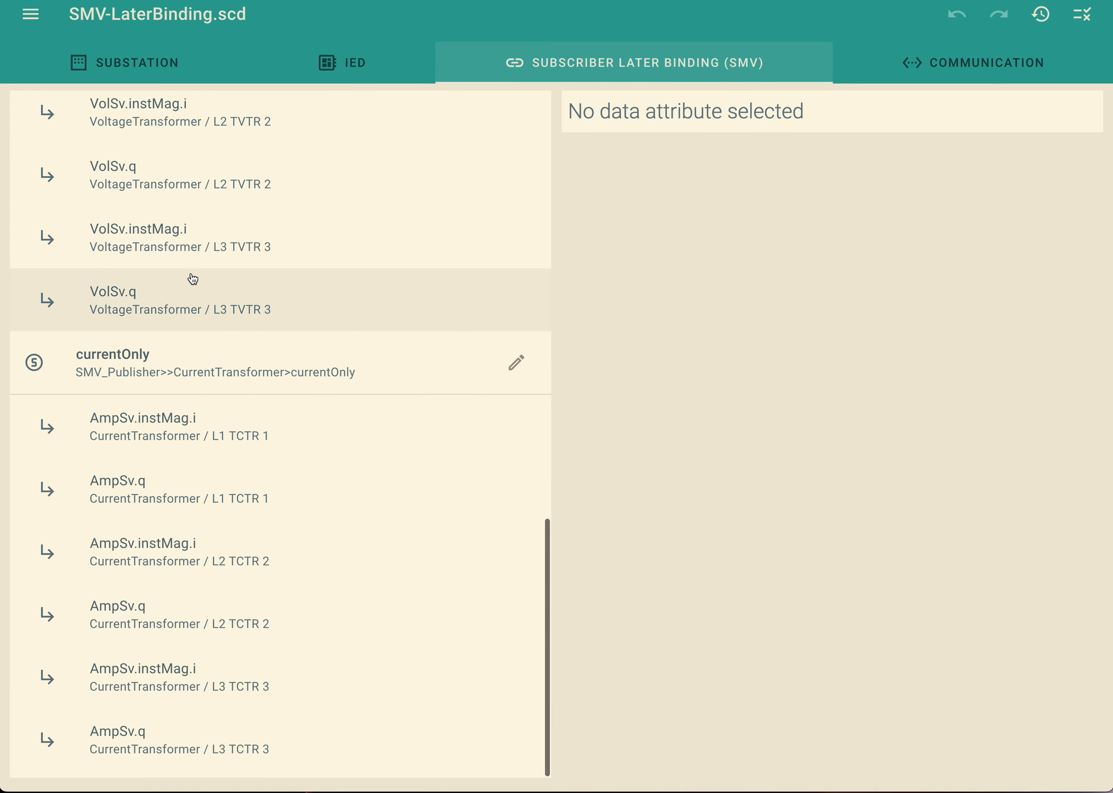
scroll(192, 279, up, 2)
scroll(193, 278, up, 16)
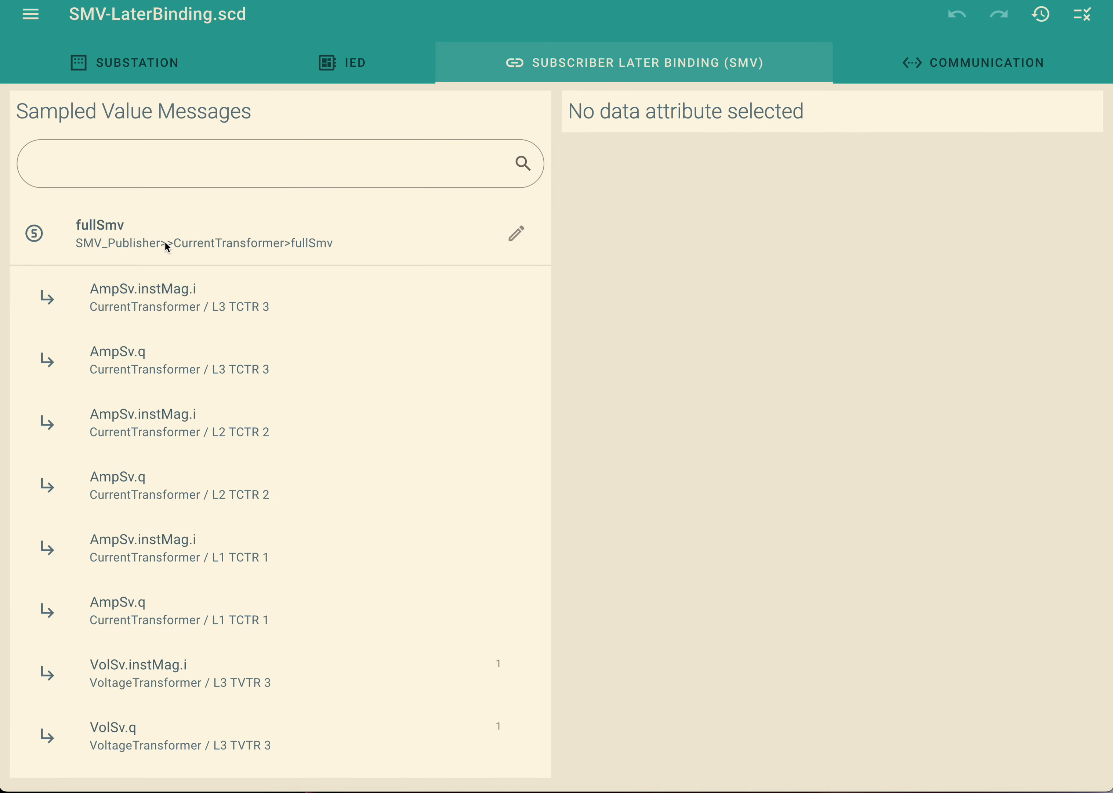
Filter the sampled value messages by "TVTR L3 FULLSMV".
click(182, 172)
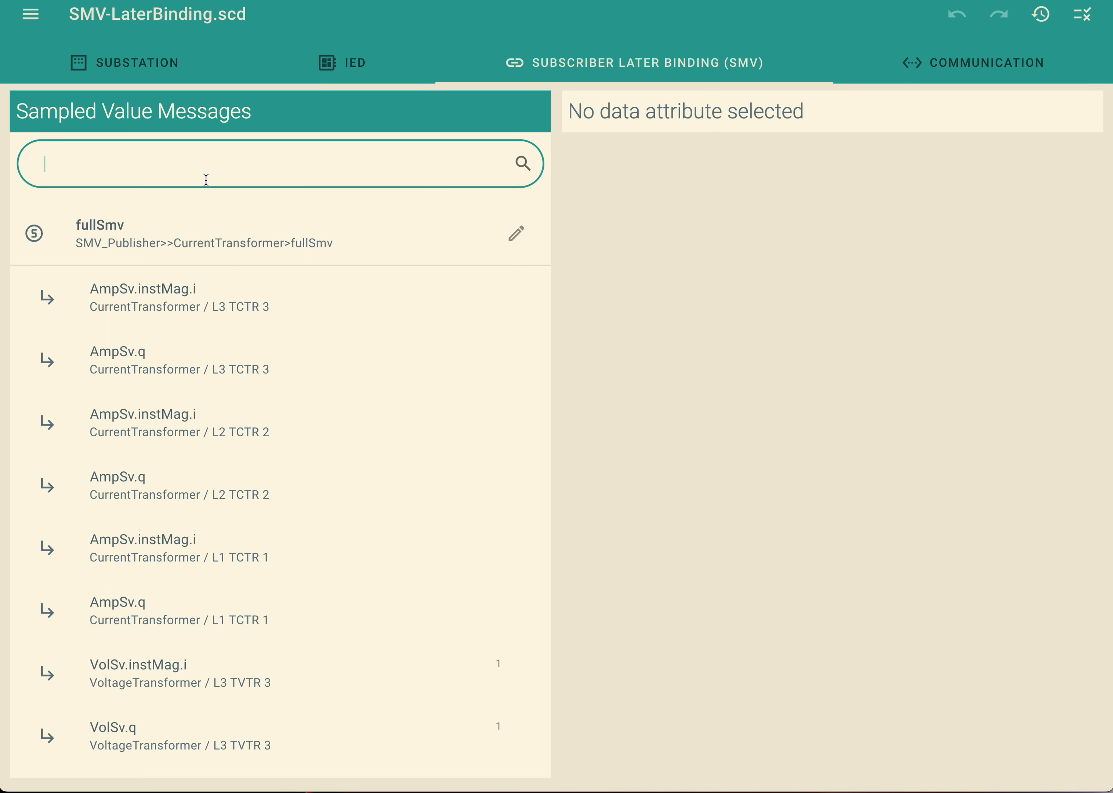
text(TVTR)
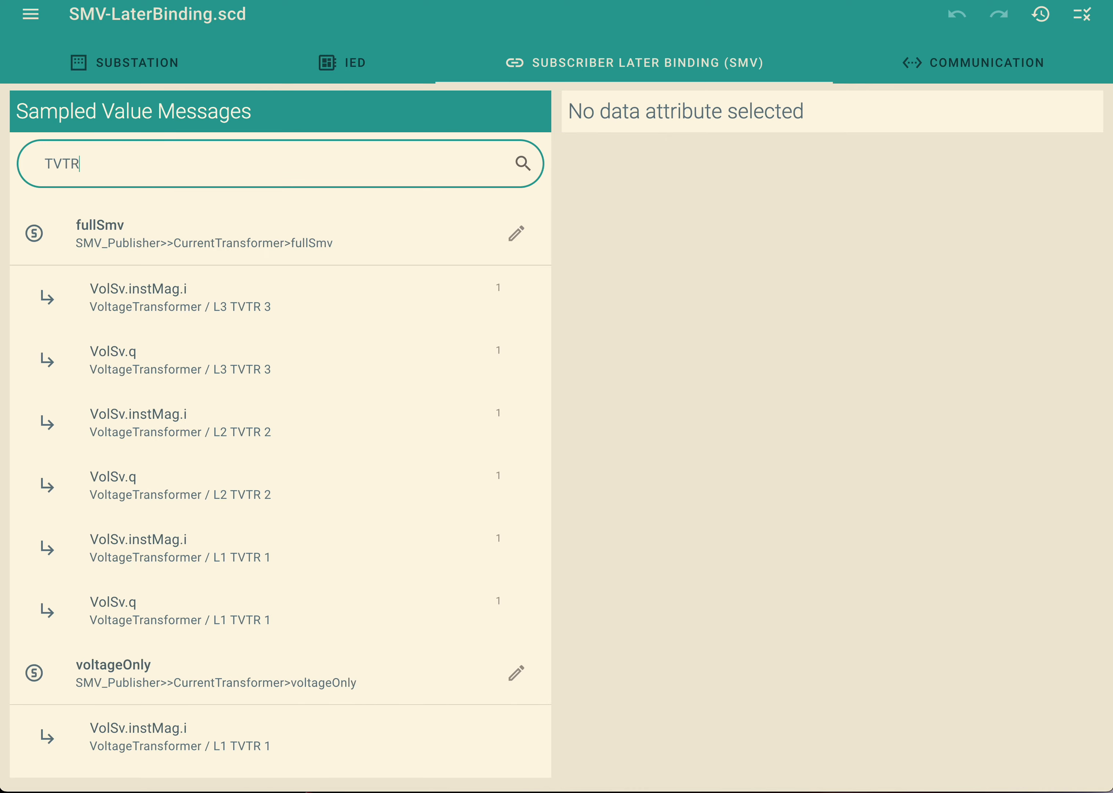
text( L2)
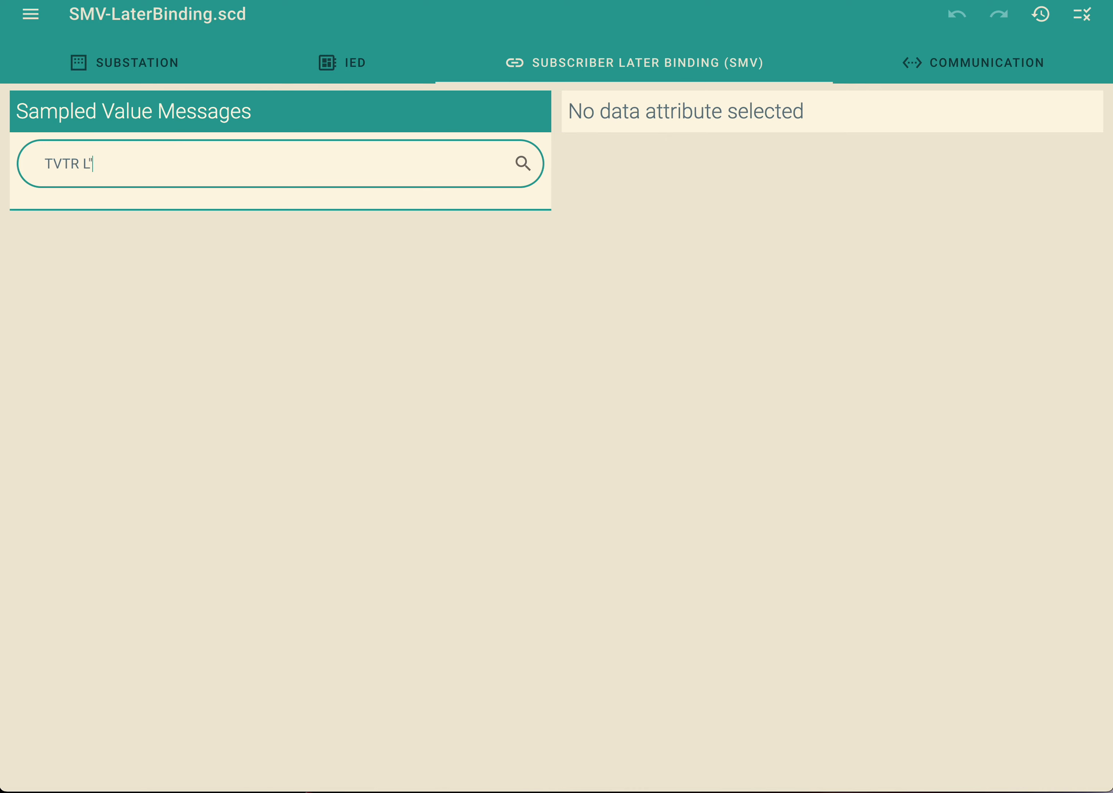
key(BackSpace)
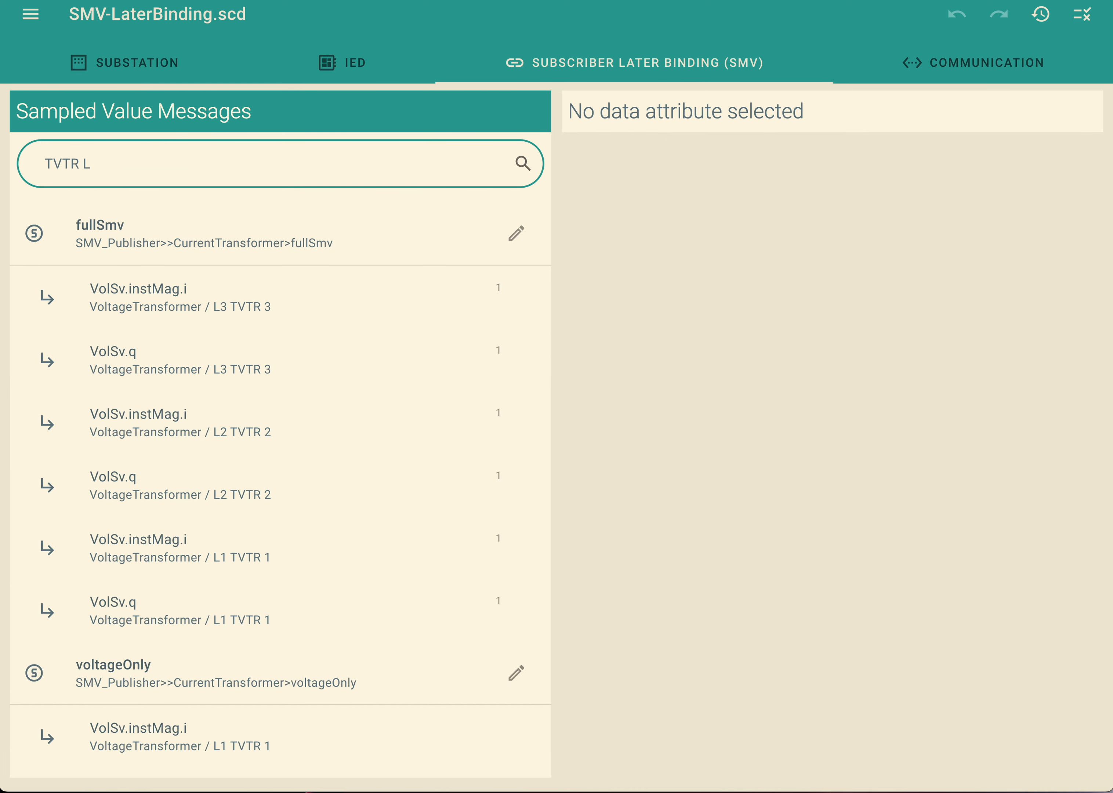
text(3)
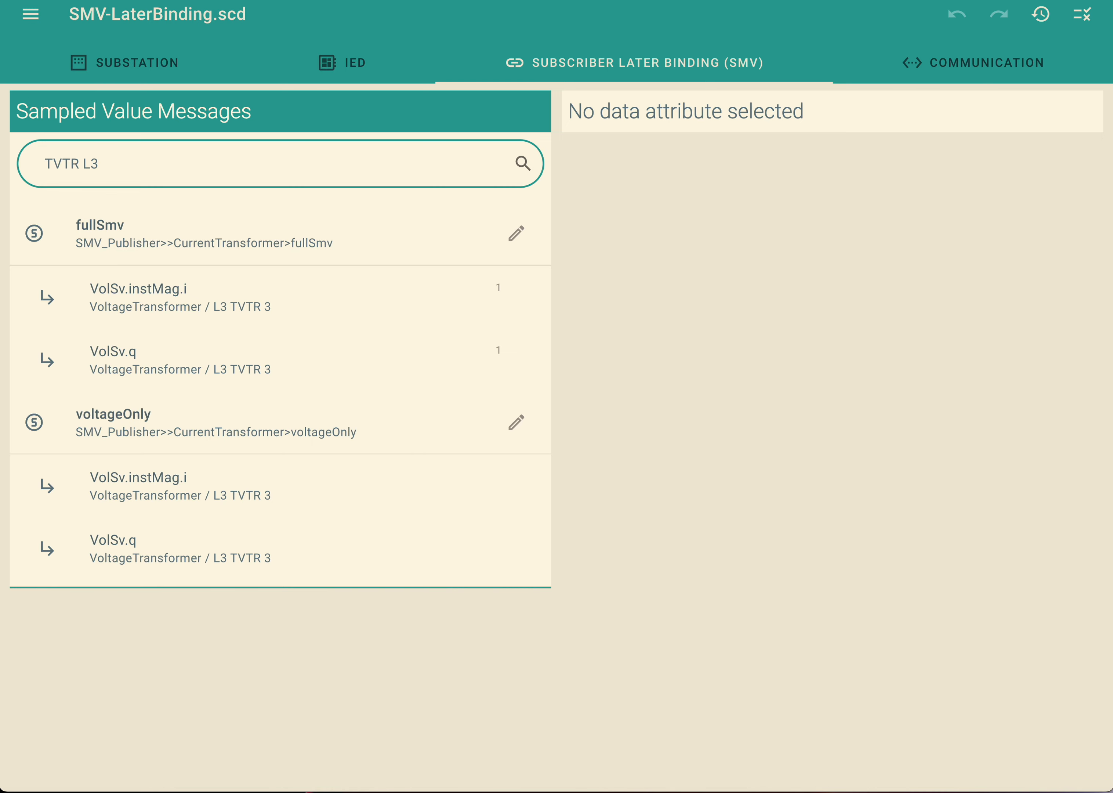
text( FUL)
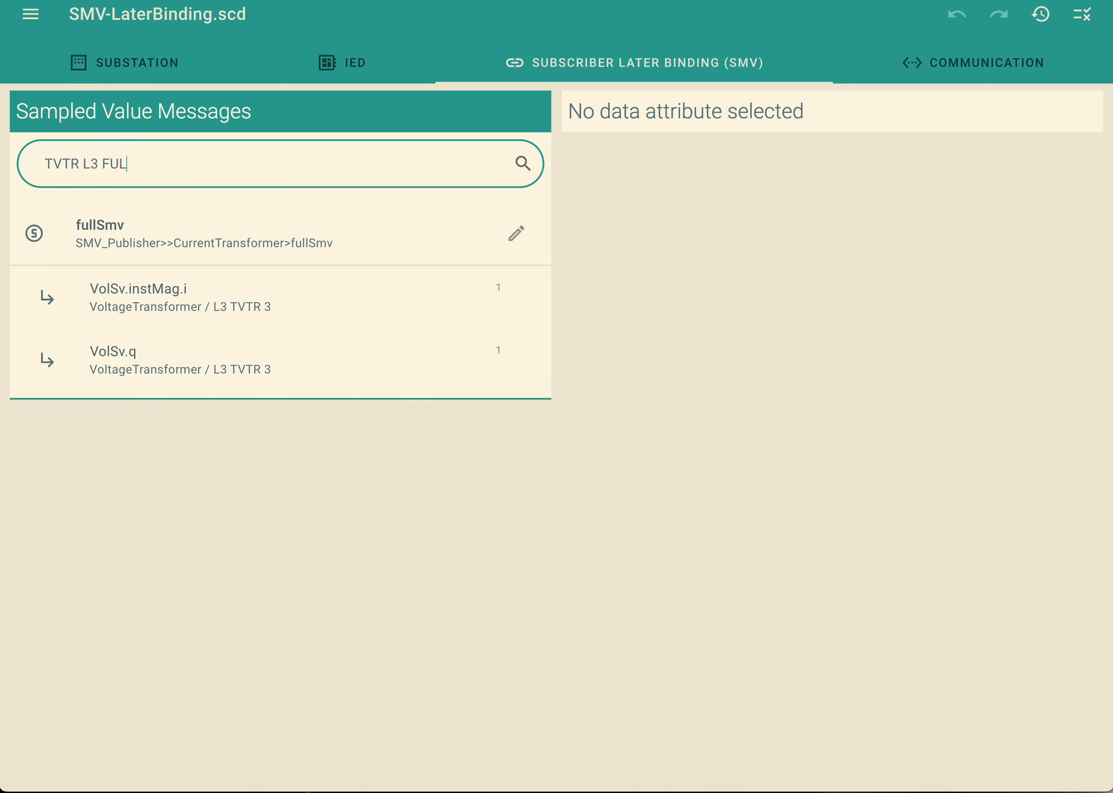
text(LSMV)
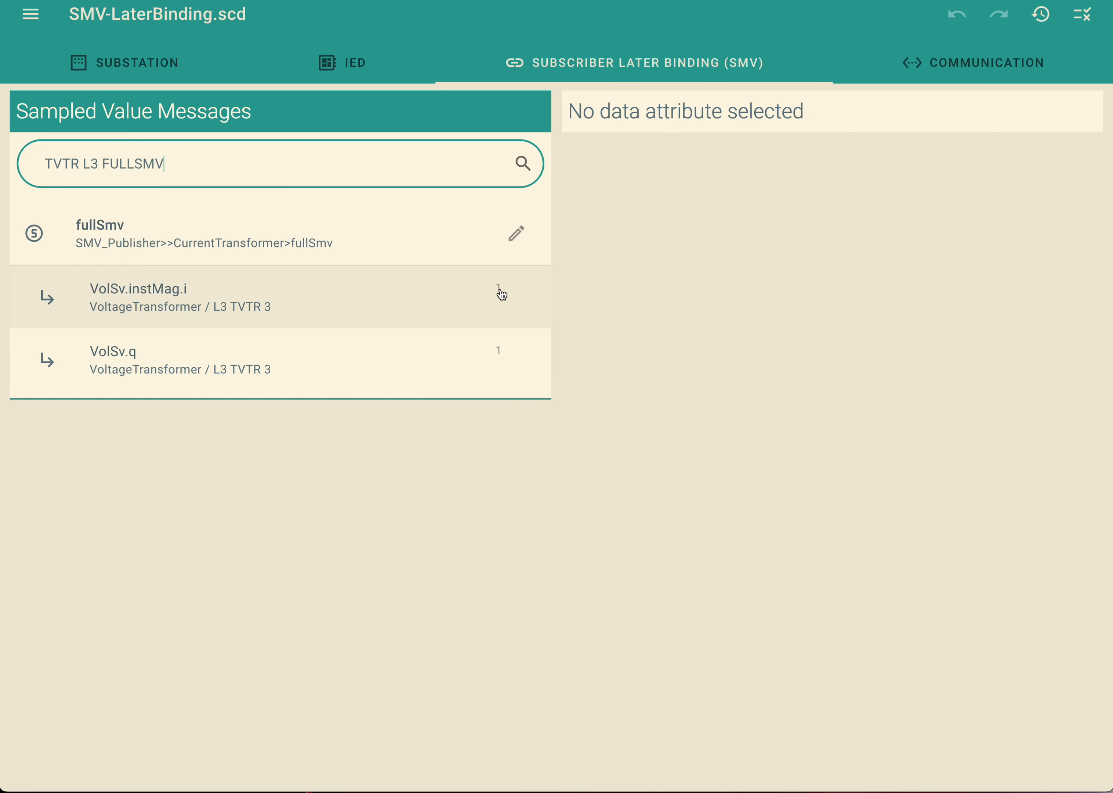
Select fullSmv's VolSv.instMag.i attribute of L3 TVTR 3, filter its inputs by "VT1", and clear that filter.
click(407, 304)
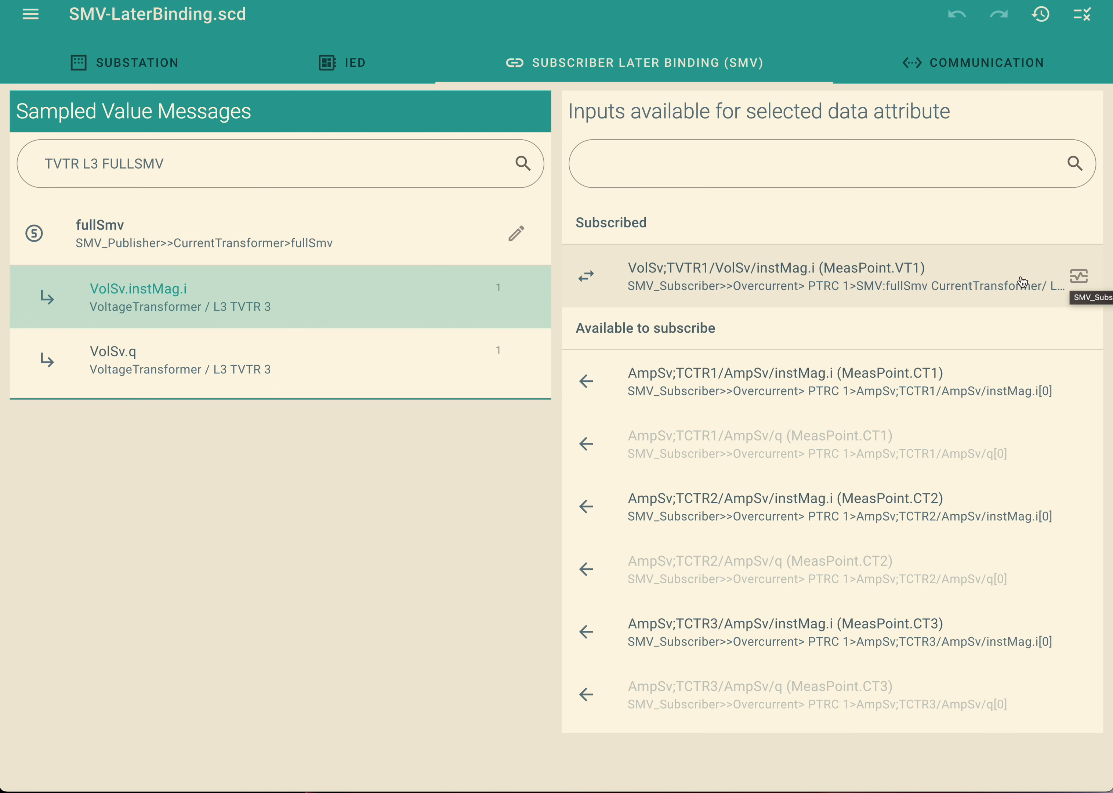
click(788, 216)
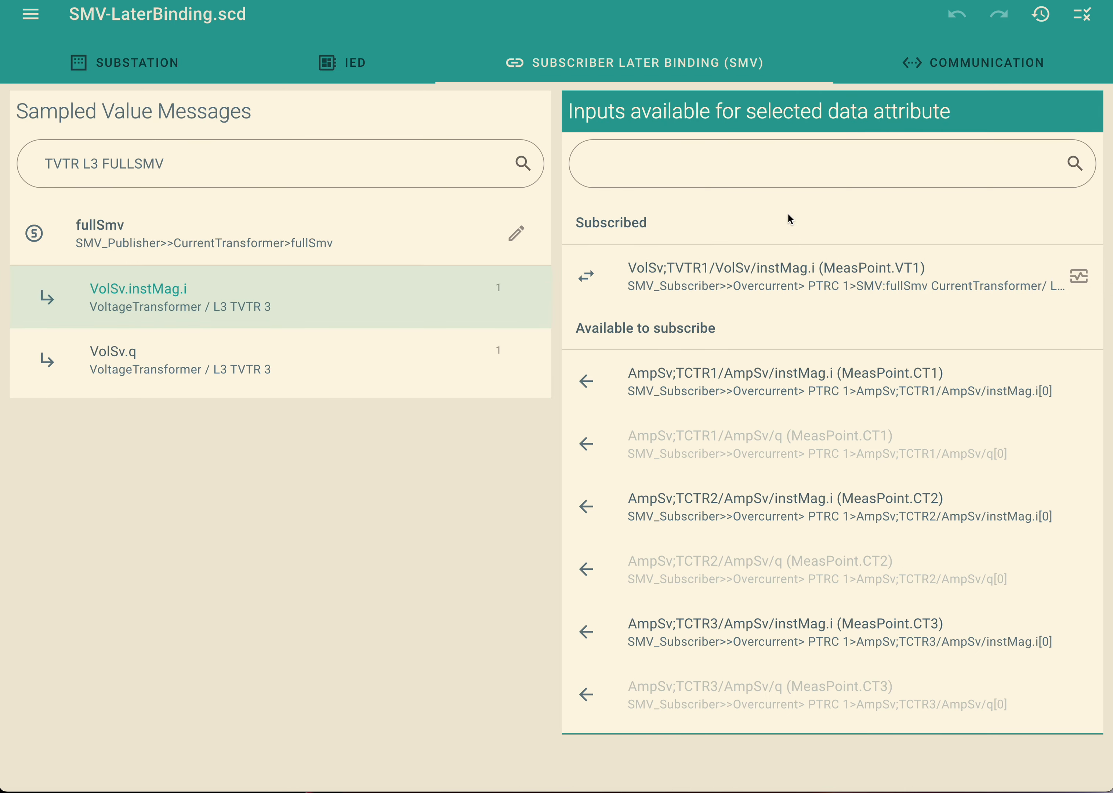
click(643, 158)
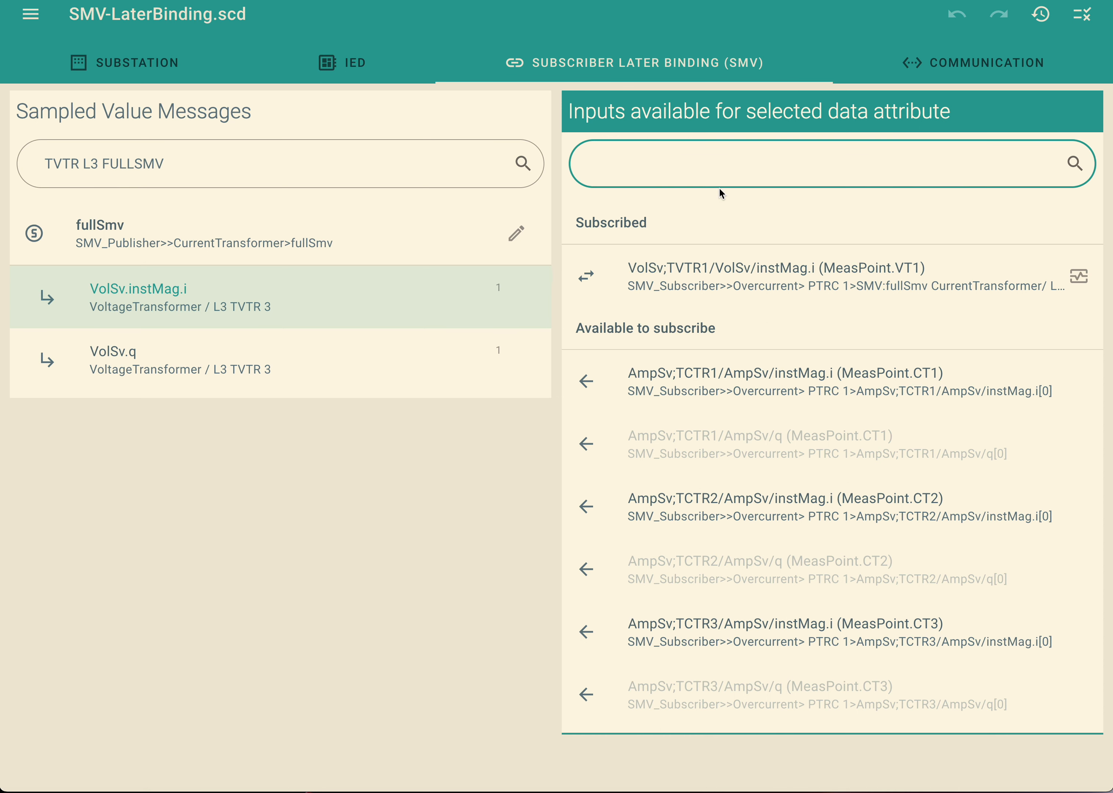
text(VT1)
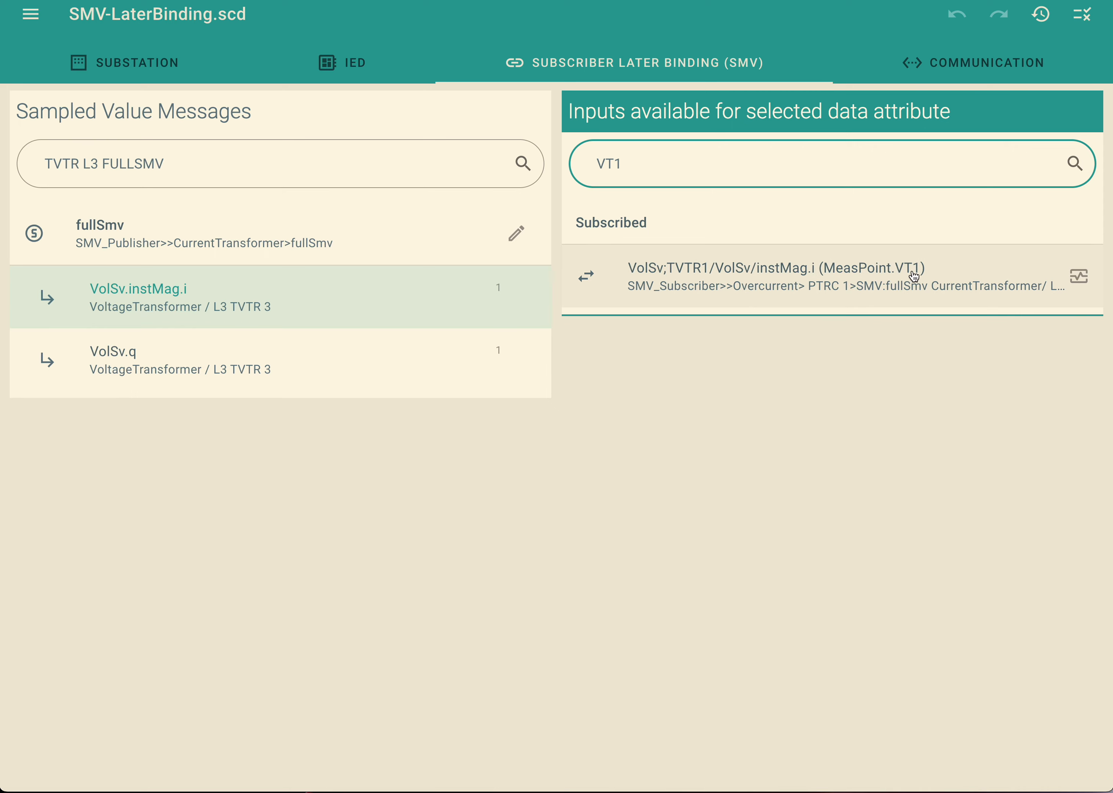
key(ctrl+a)
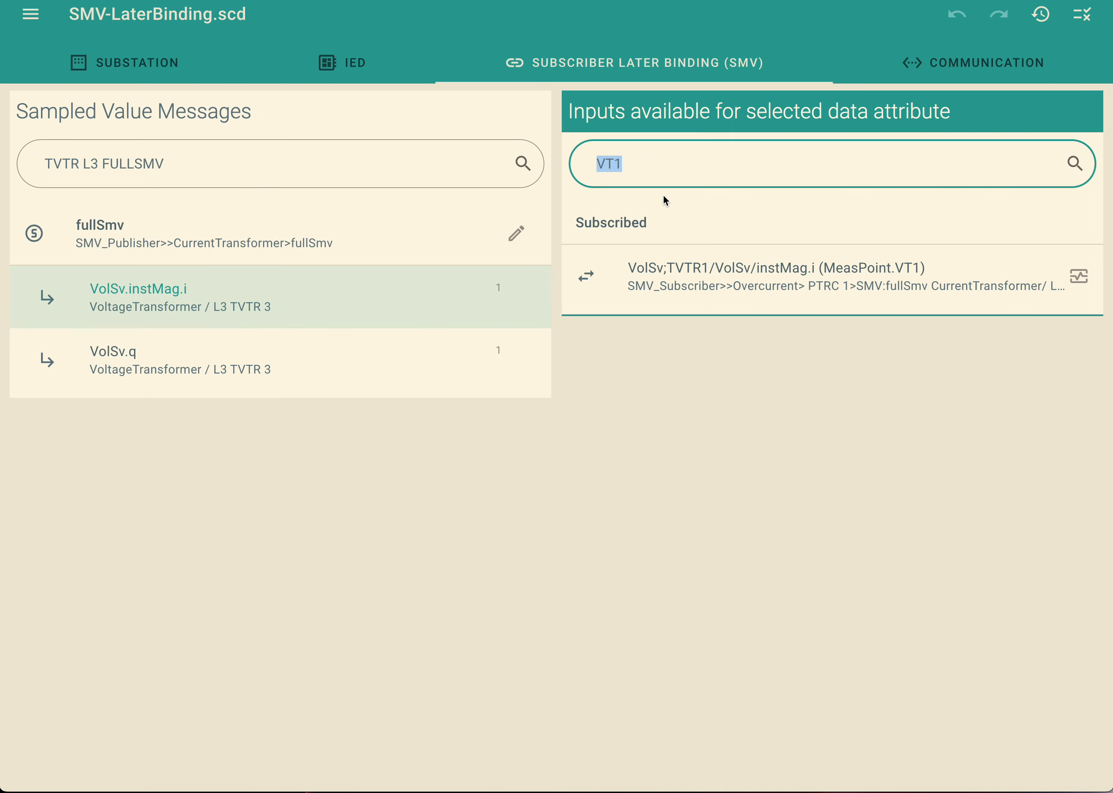
key(BackSpace)
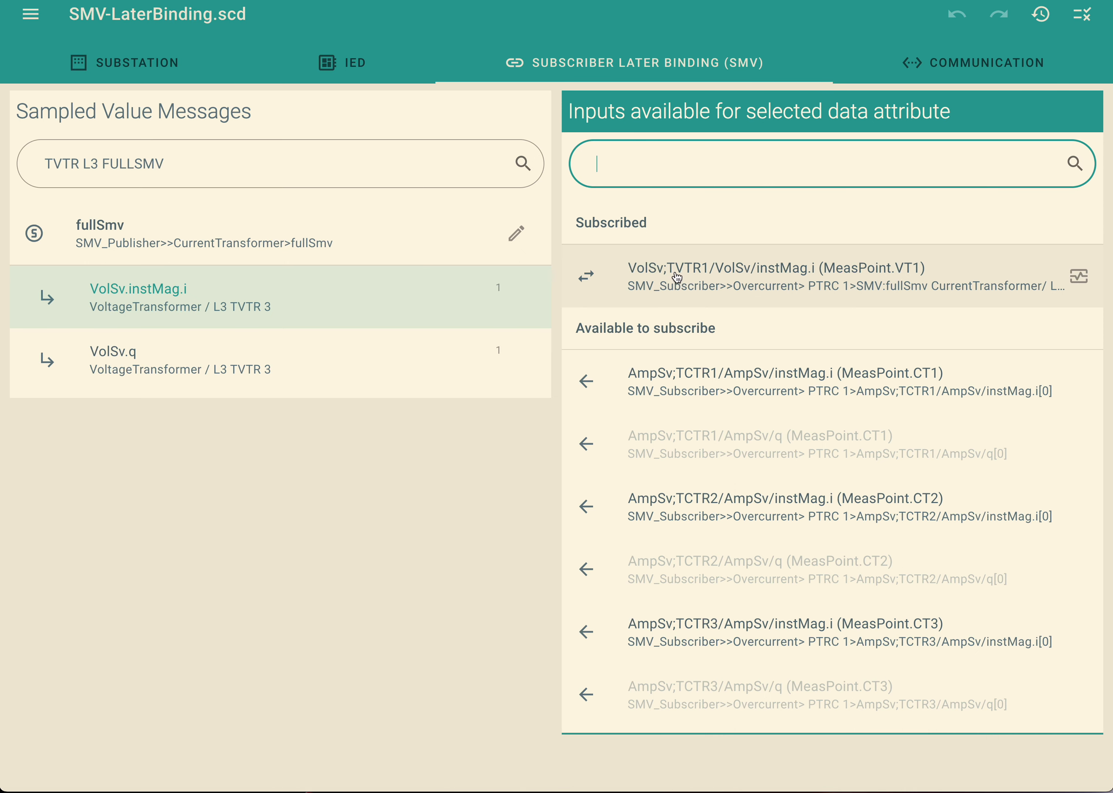
Unsubscribe the MeasPoint.VT1 instMag.i input from the selected L3 TVTR 3 attribute and undo the removal.
click(677, 278)
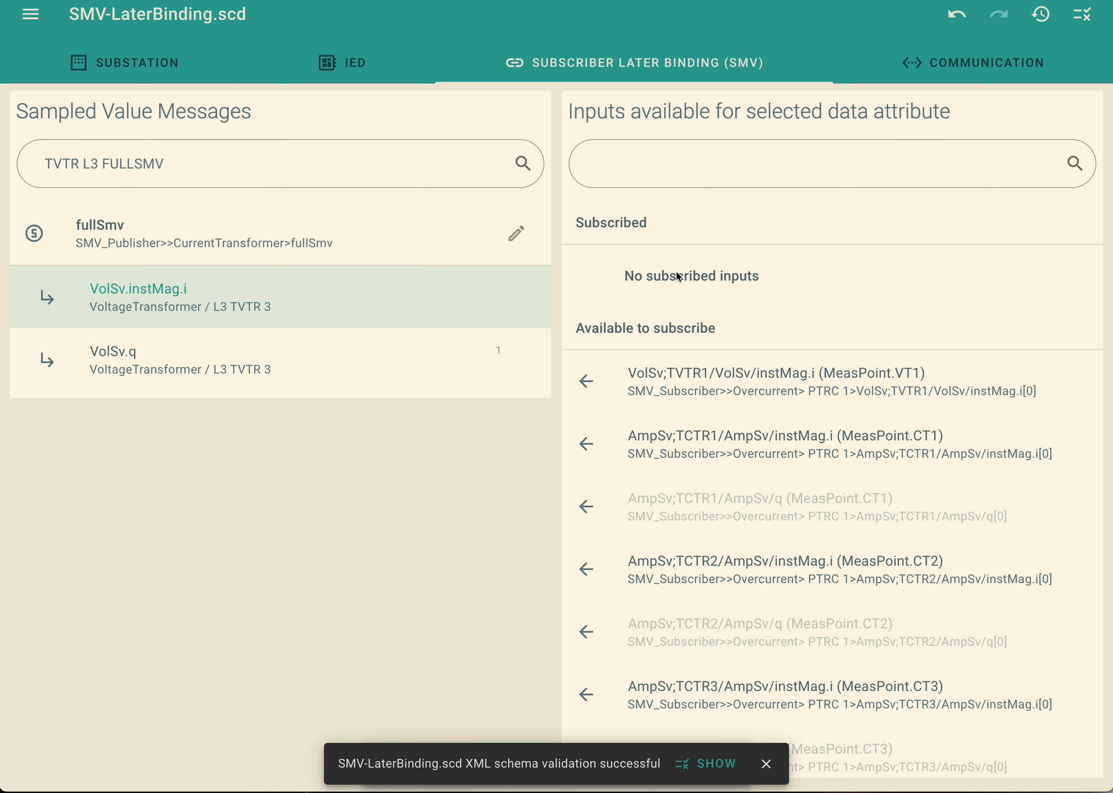
click(956, 14)
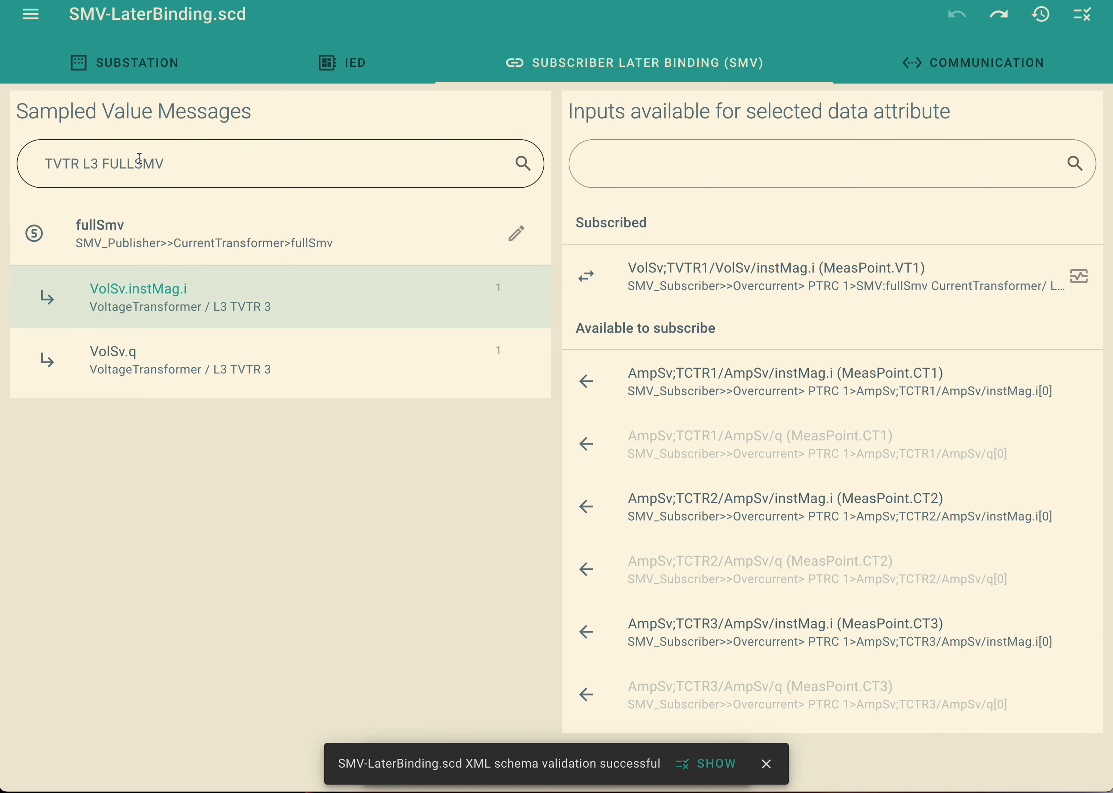
Clear the filter on the sampled value messages so that all data attributes are listed.
double_click(139, 158)
key(BackSpace)
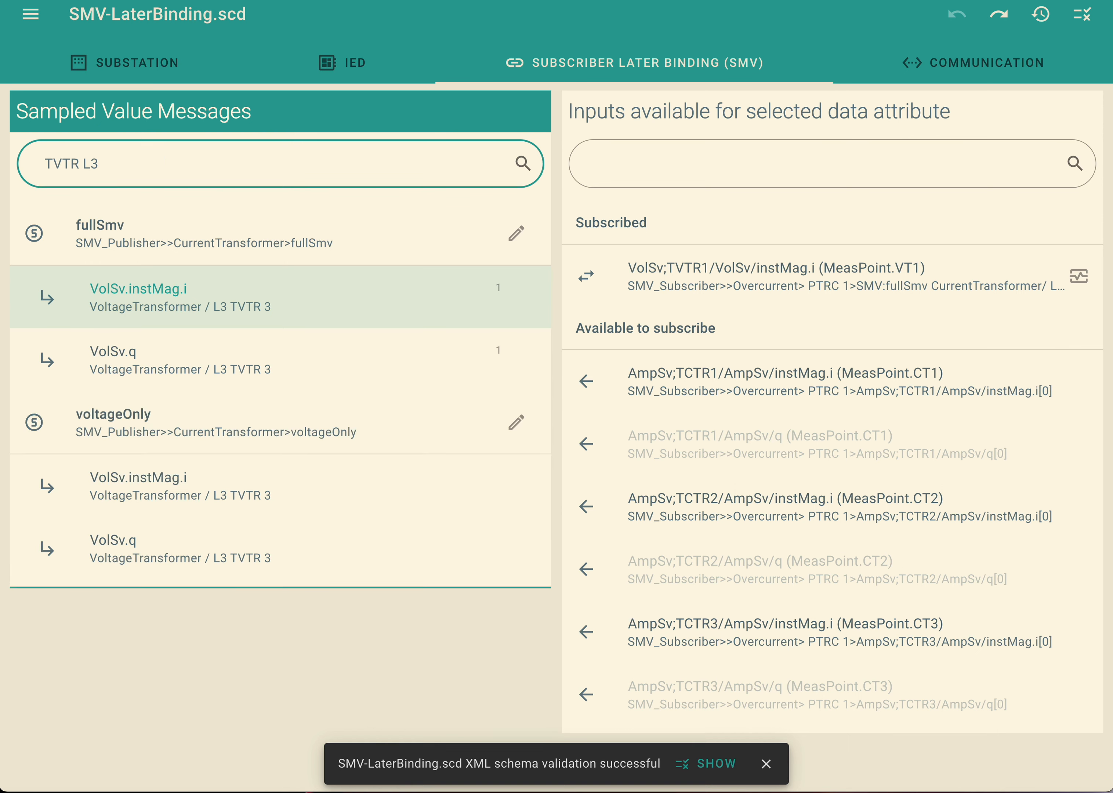
key(BackSpace)
key(BackSpace)
key(BackSpace)
key(BackSpace)
key(BackSpace)
key(BackSpace)
key(BackSpace)
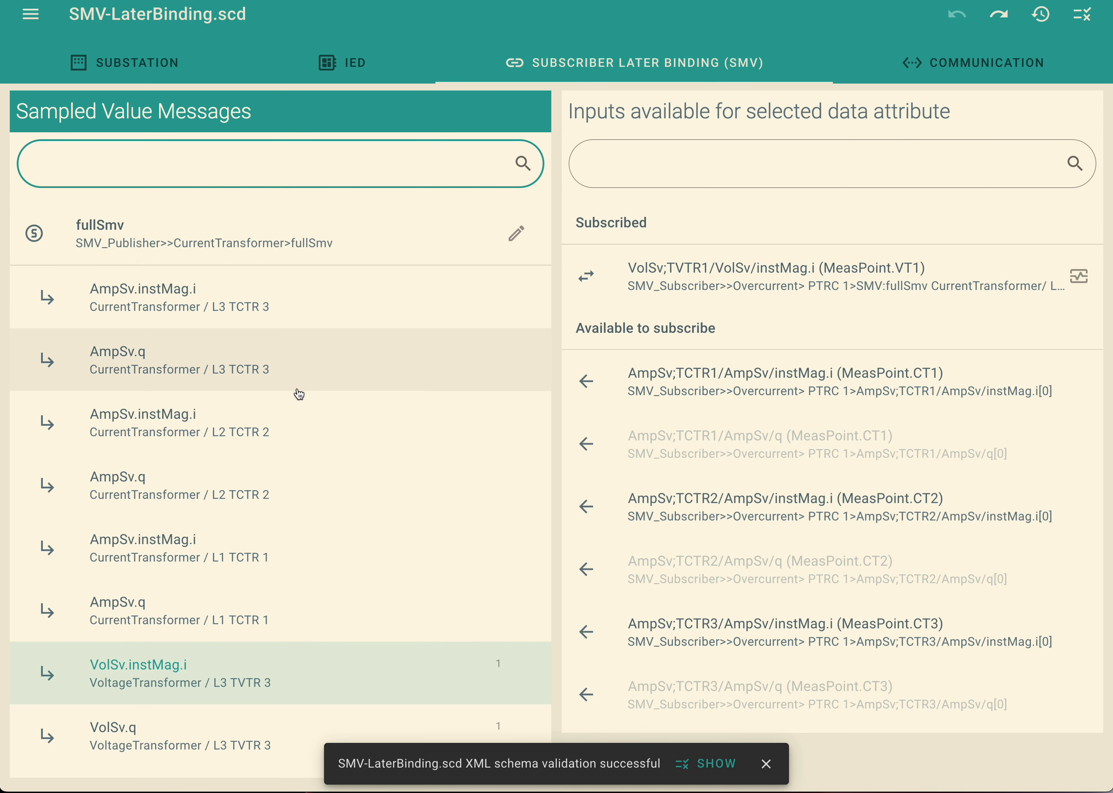
Subscribe the MeasPoint.CT1 instMag.i and q inputs, filtered by "CT1", to fullSmv's matching AmpSv attributes of L1 TCTR 1.
scroll(325, 462, down, 1)
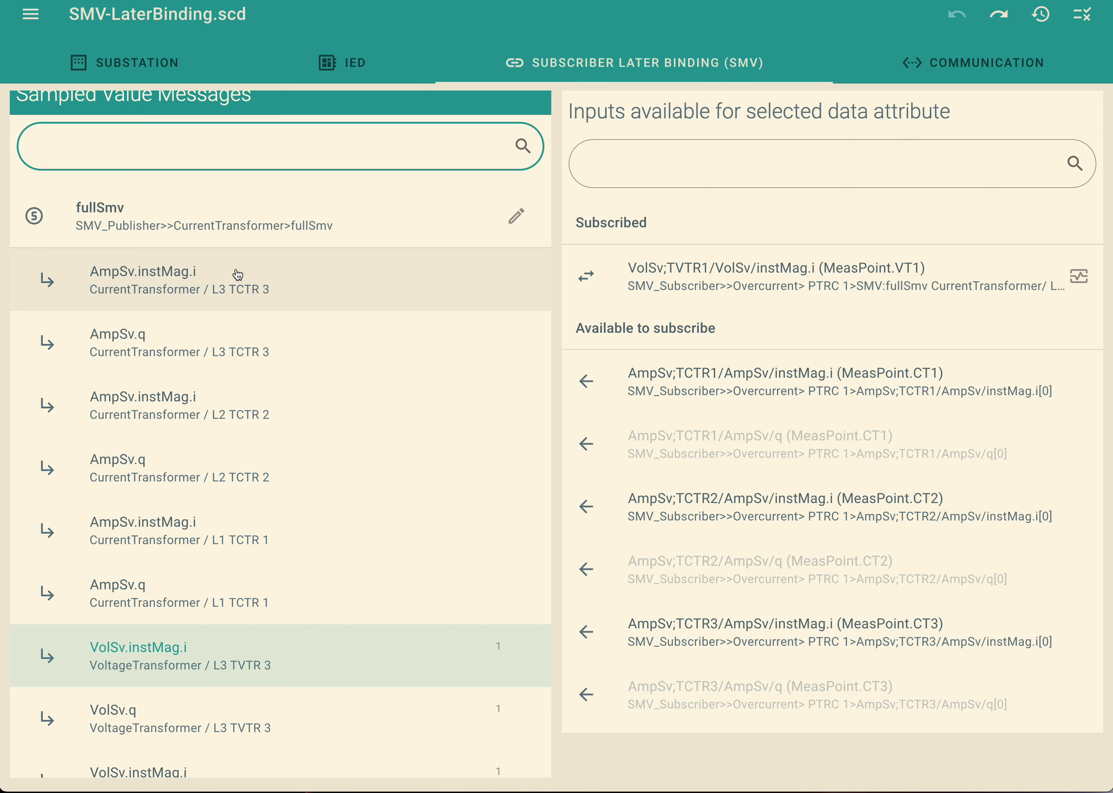
click(304, 528)
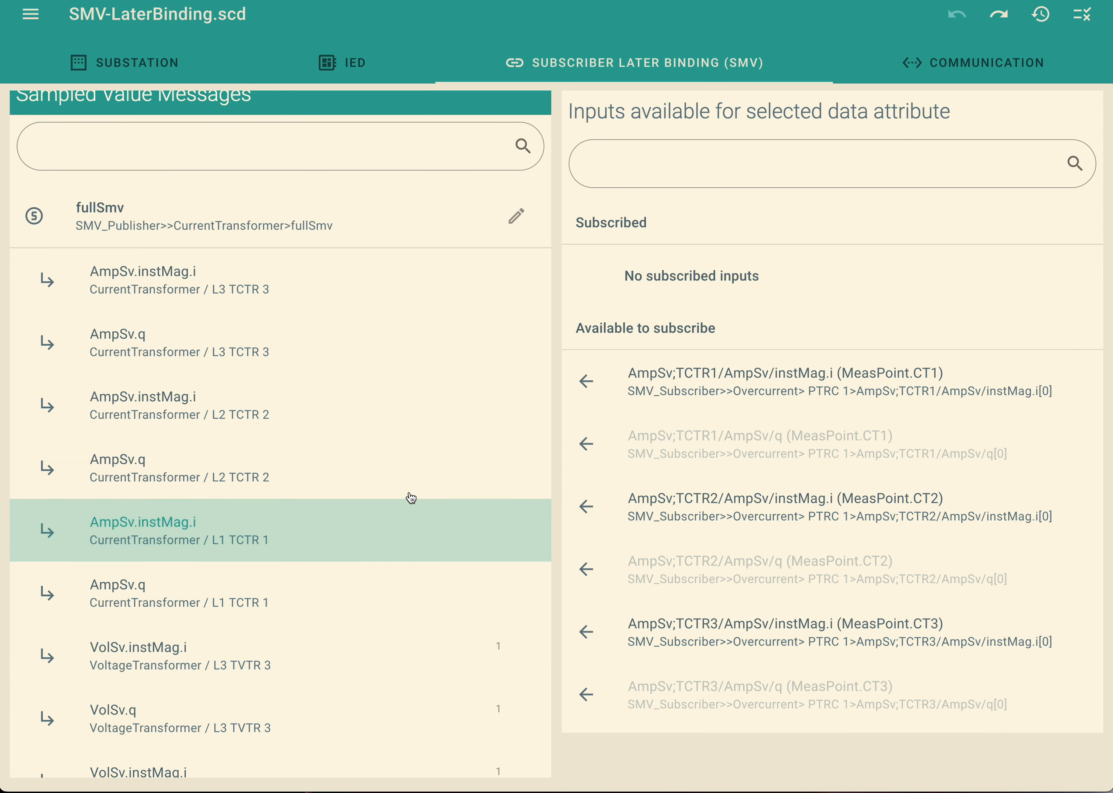
click(692, 162)
text(CT)
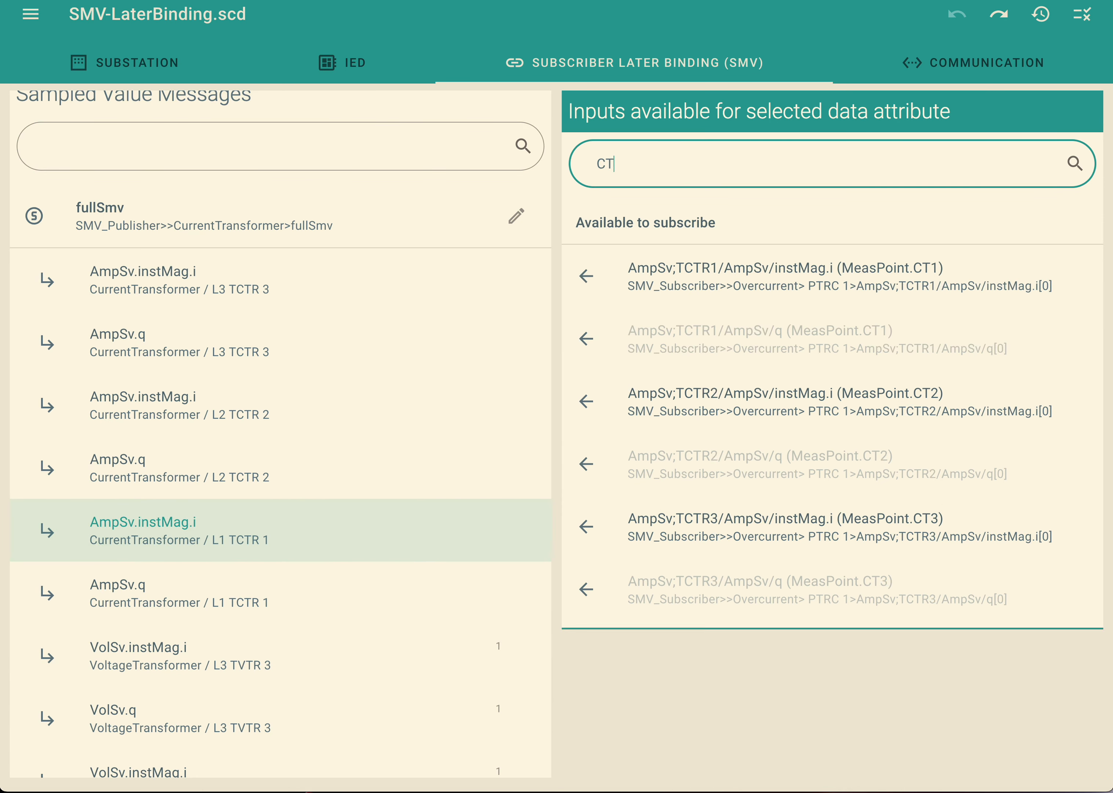
text(1)
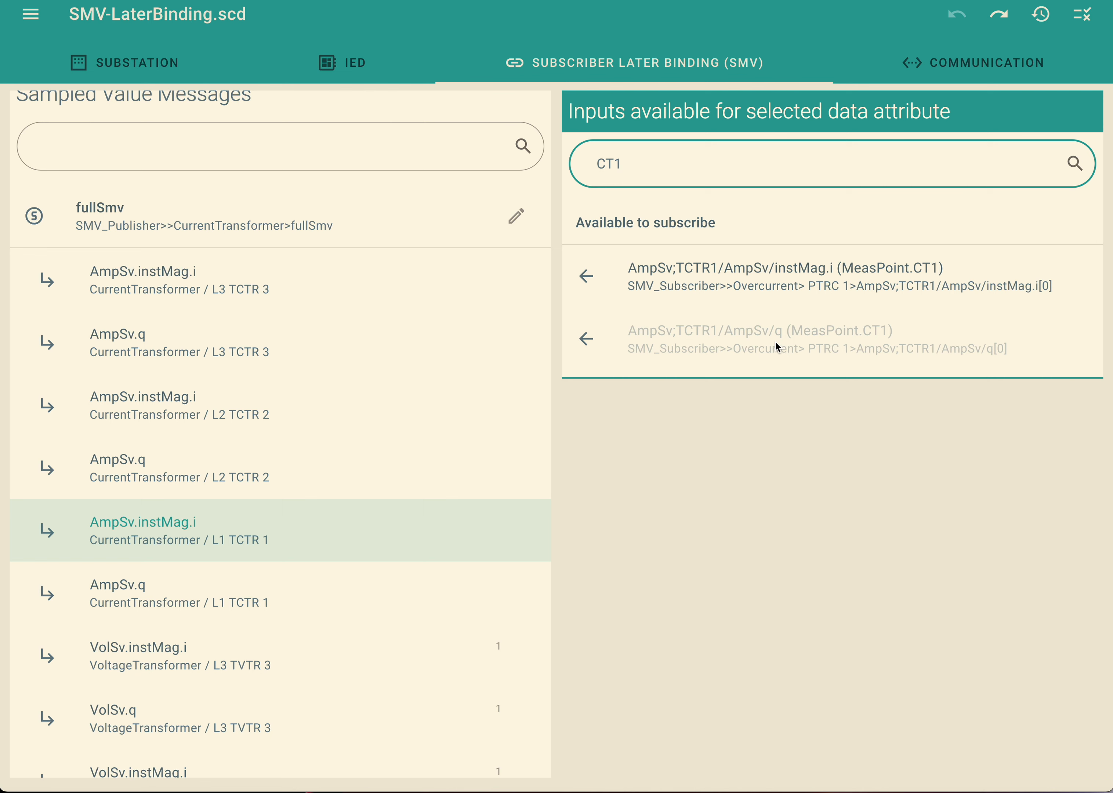
click(768, 279)
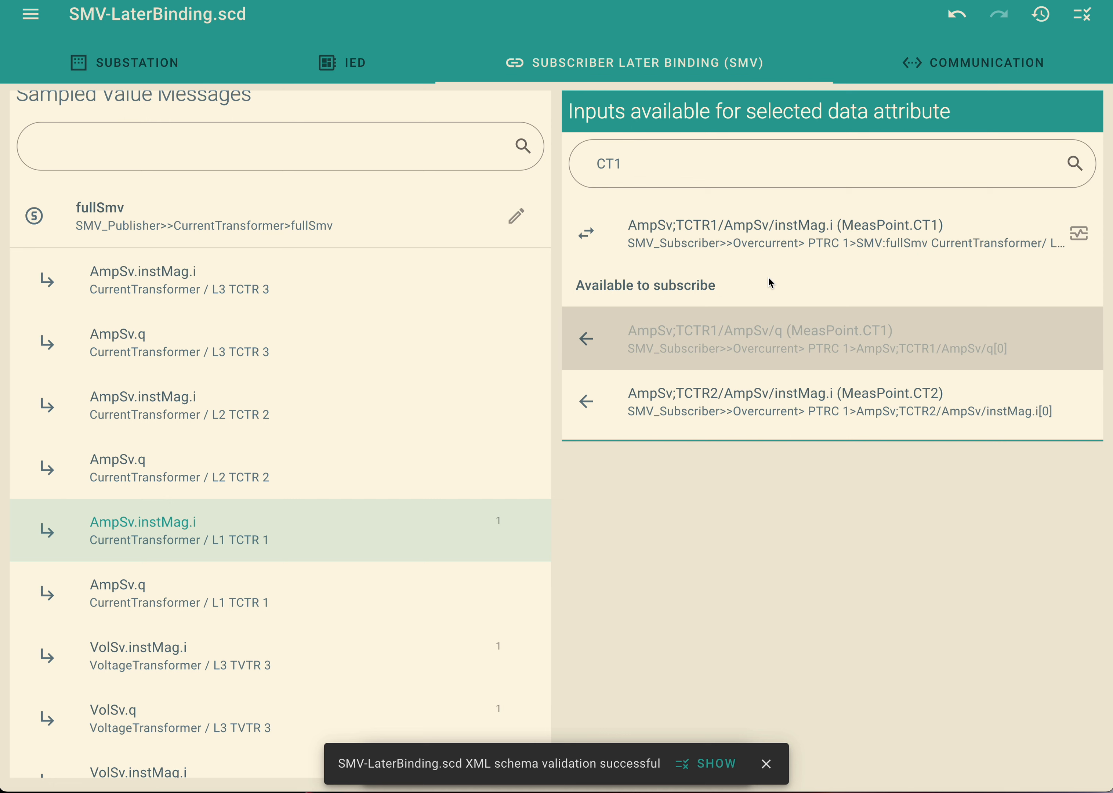
click(265, 596)
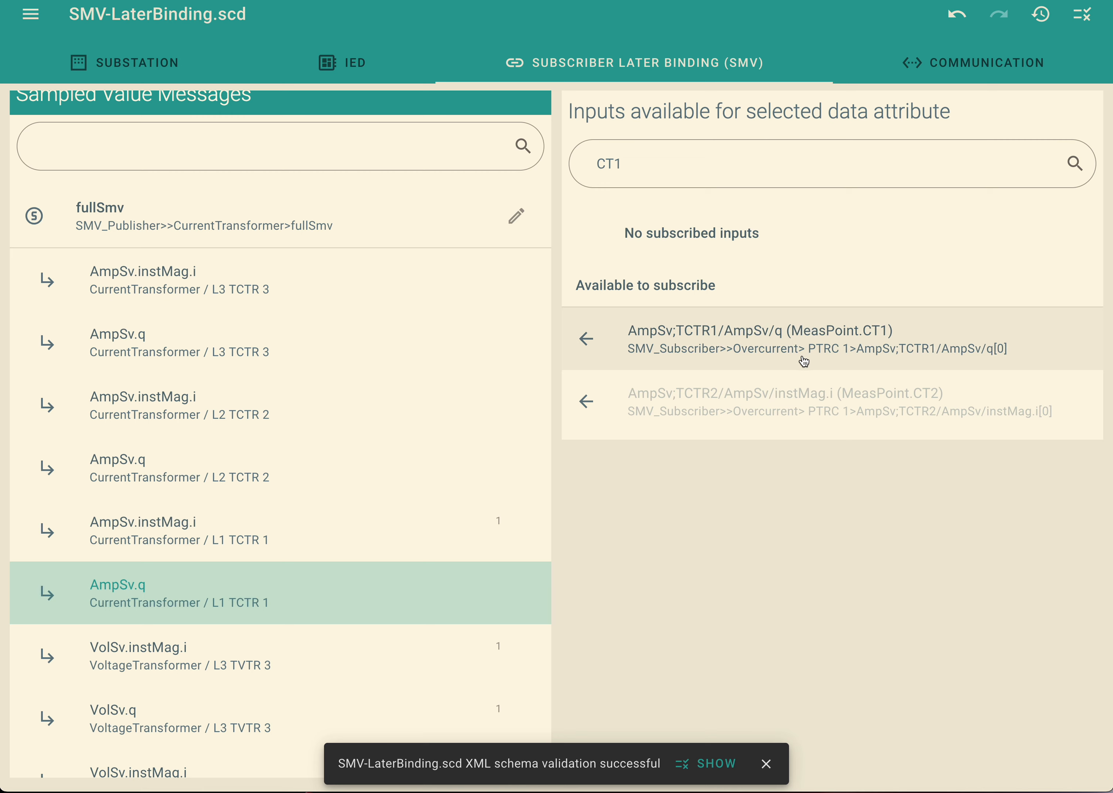
click(823, 351)
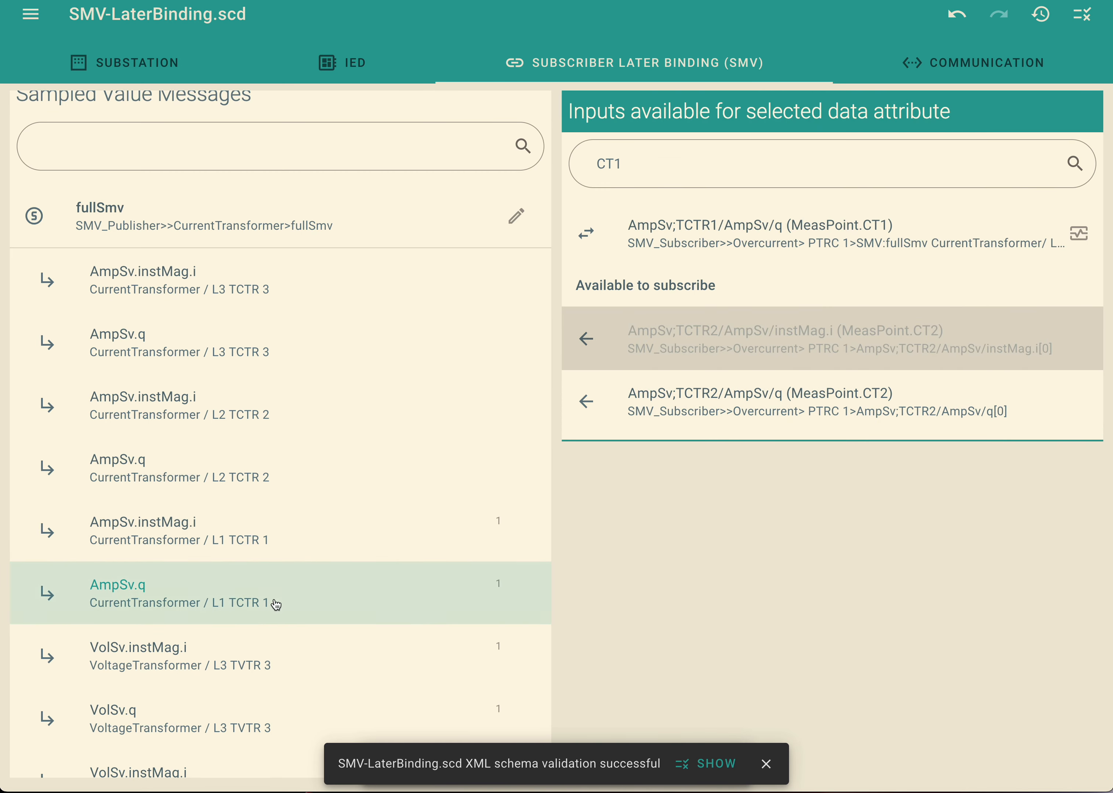
Subscribe the MeasPoint.CT2 instMag.i and q inputs, filtered by "CT2", to fullSmv's matching AmpSv attributes of L2 TCTR 2.
click(319, 426)
click(629, 172)
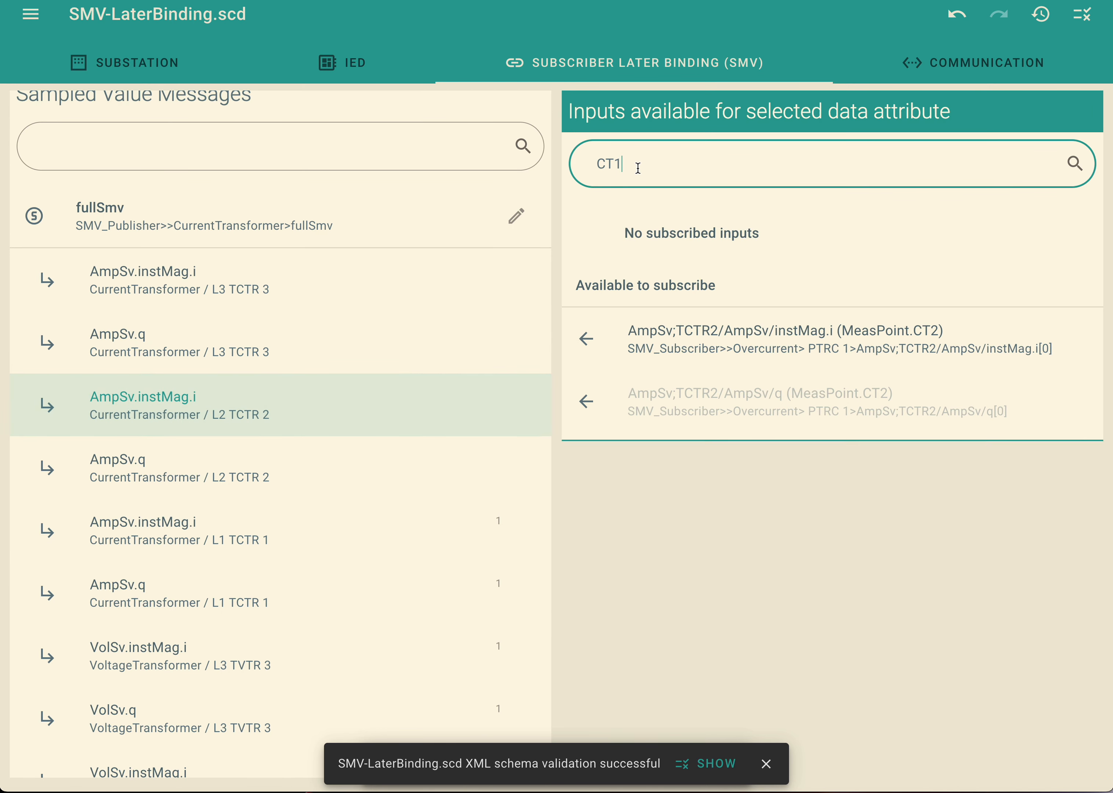
key(BackSpace)
text(2)
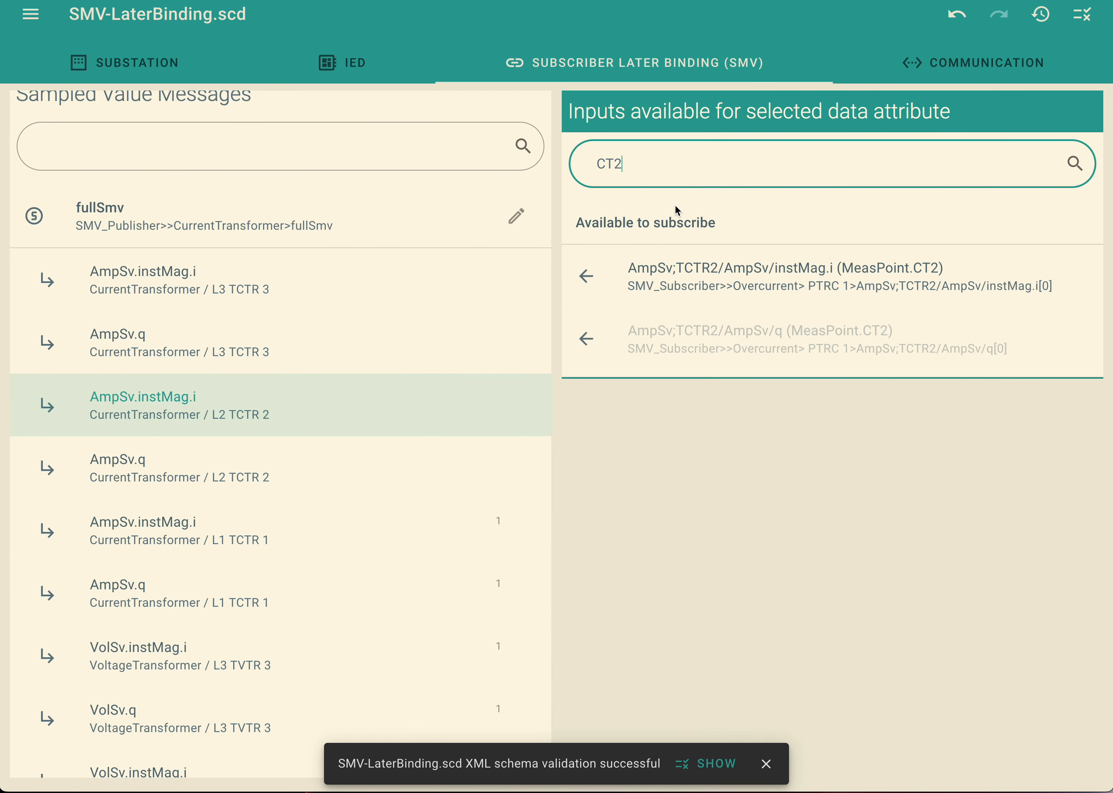
click(733, 276)
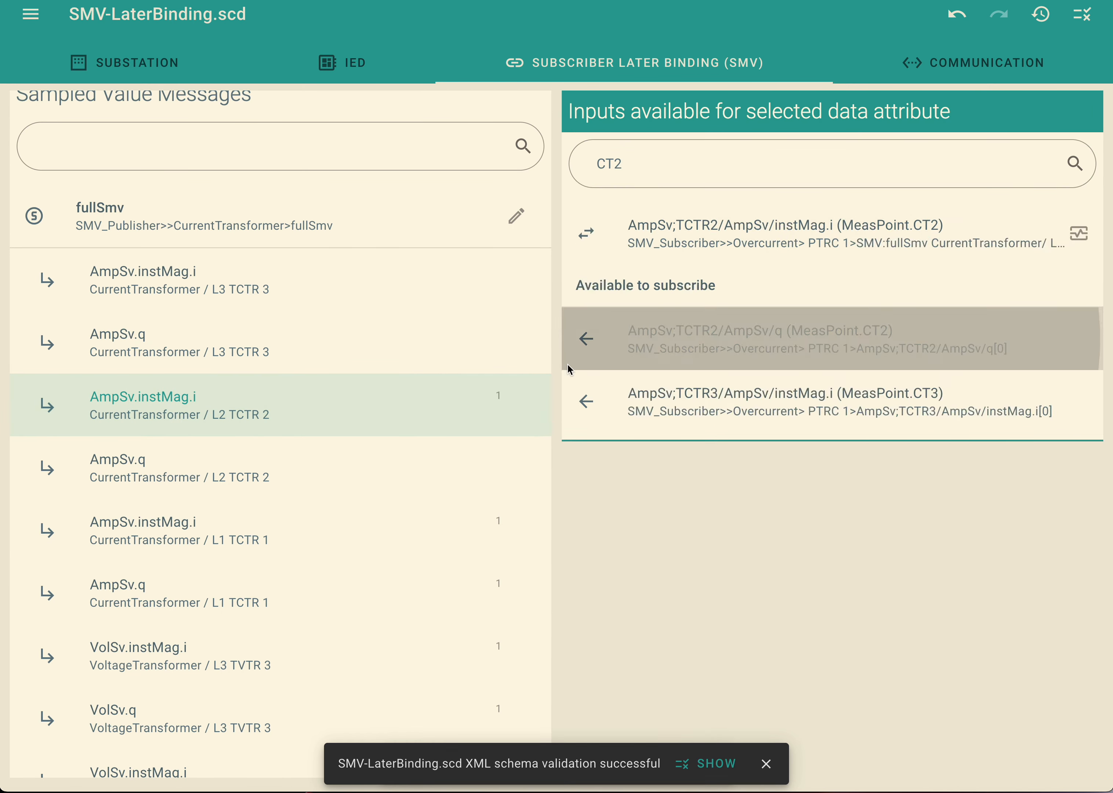
click(397, 467)
click(729, 349)
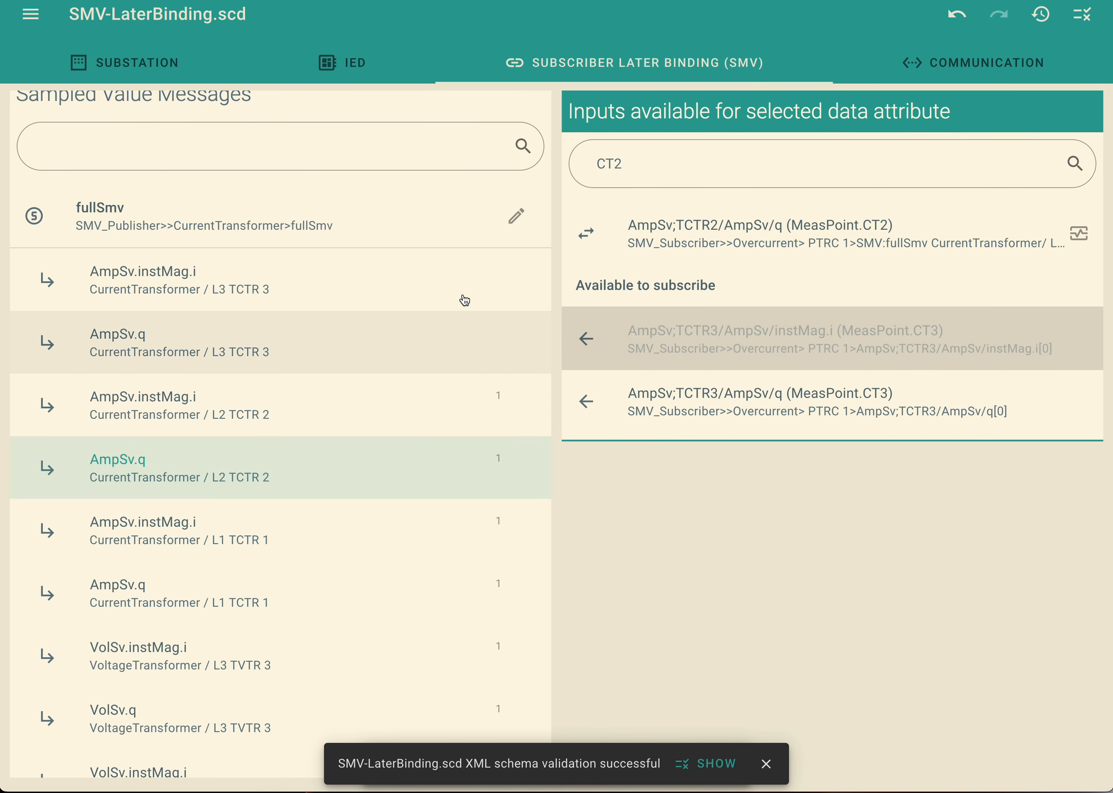
Subscribe the MeasPoint.CT3 instMag.i input, filtered by "CT3", to fullSmv's AmpSv.instMag.i attribute of L3 TCTR 3.
click(334, 294)
click(643, 166)
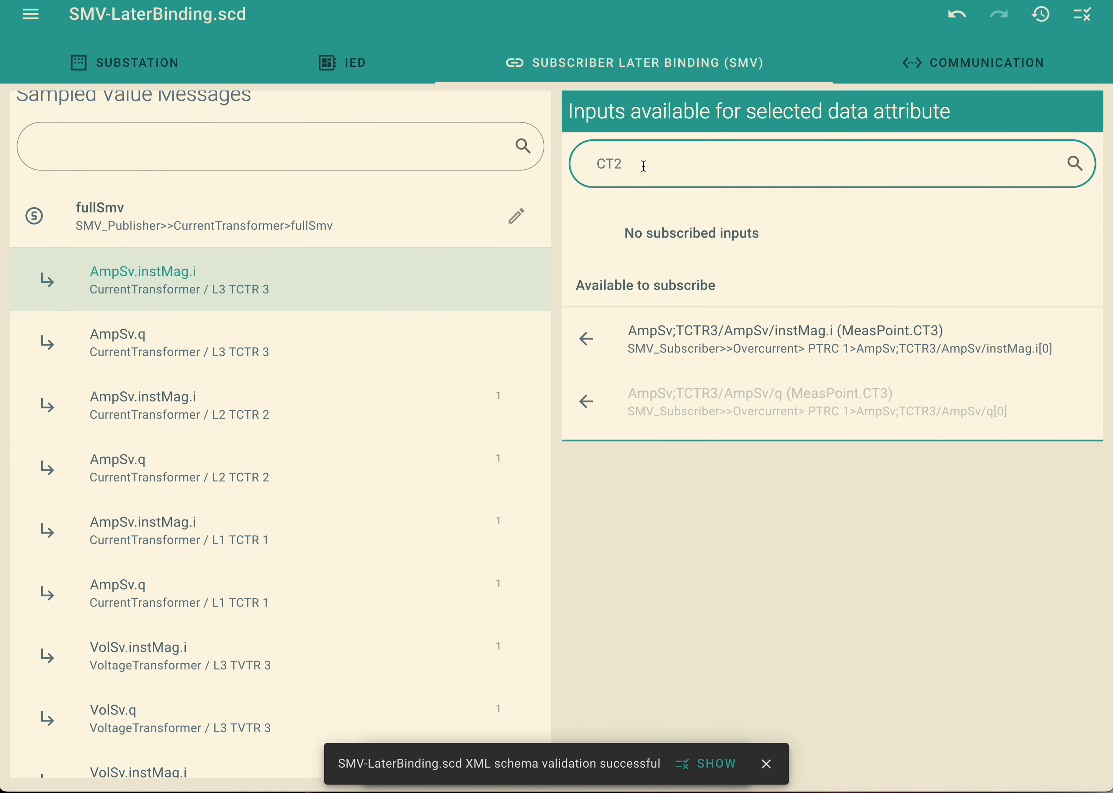
key(BackSpace)
text(3)
click(755, 283)
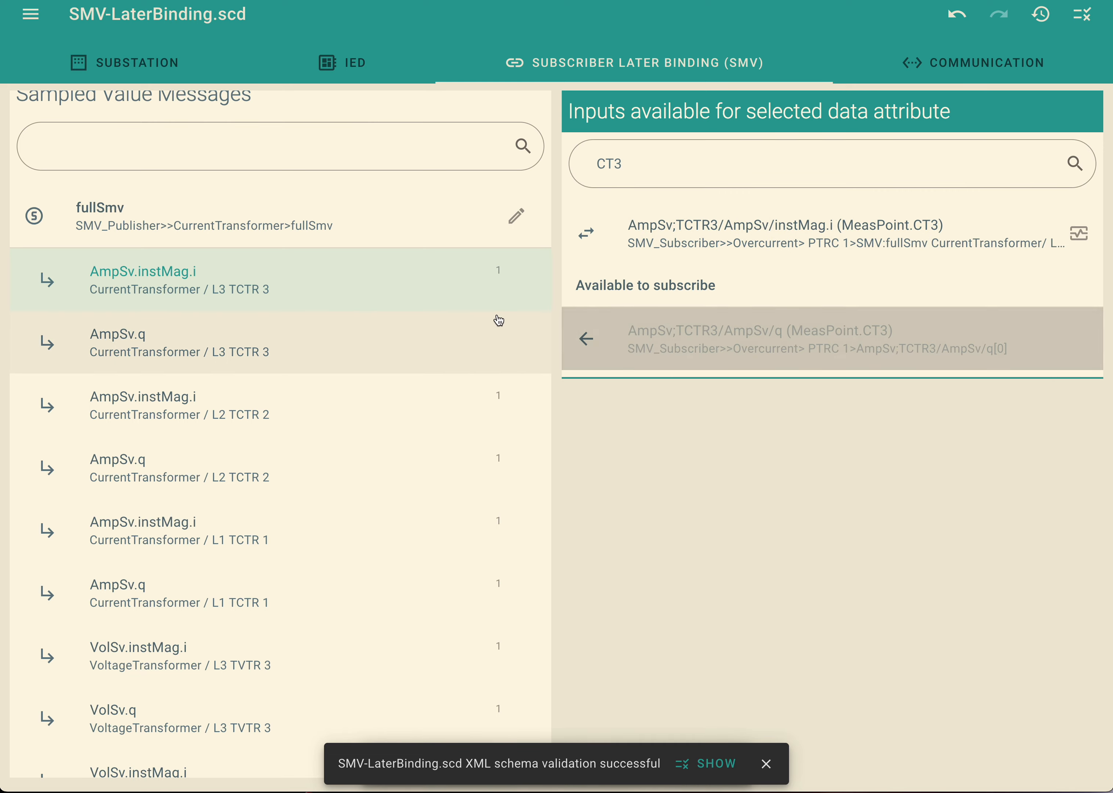
Subscribe the MeasPoint.CT3 q input to fullSmv's AmpSv.q attribute of L3 TCTR 3, and clear the "CT3" filter on the available inputs.
click(495, 321)
click(745, 350)
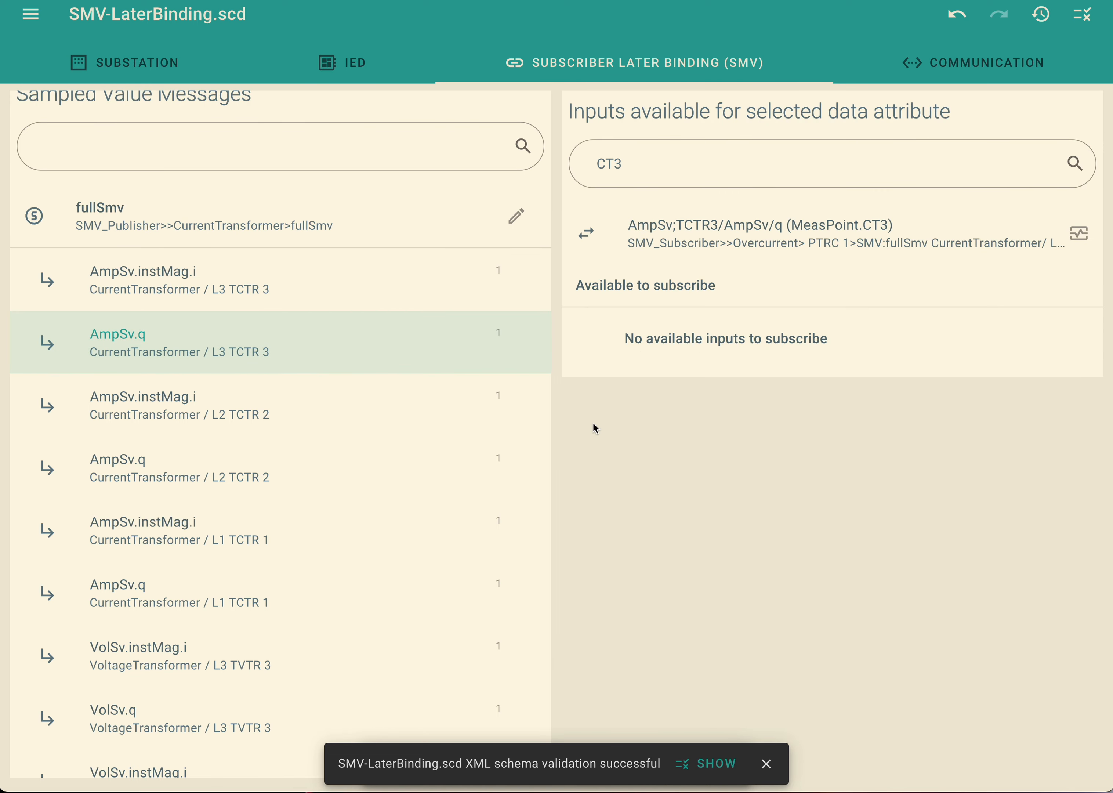
double_click(638, 163)
key(BackSpace)
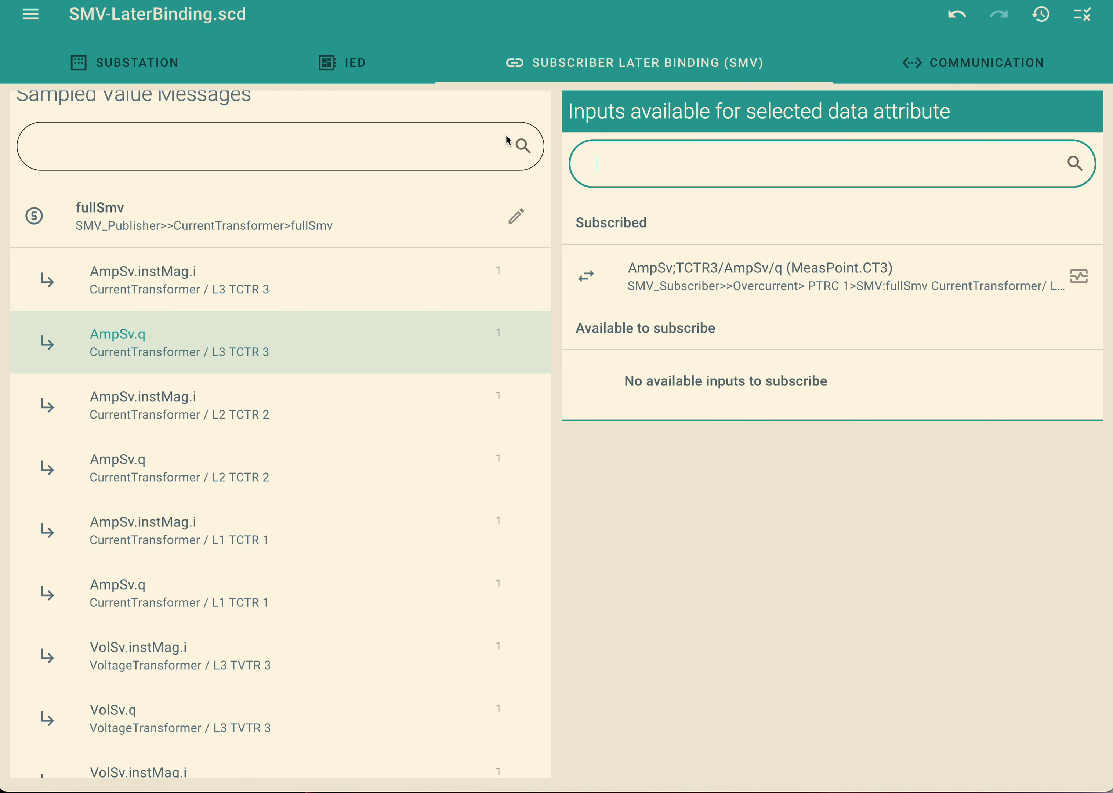
Display the SMV_Subscriber IED in the IED editor.
click(362, 74)
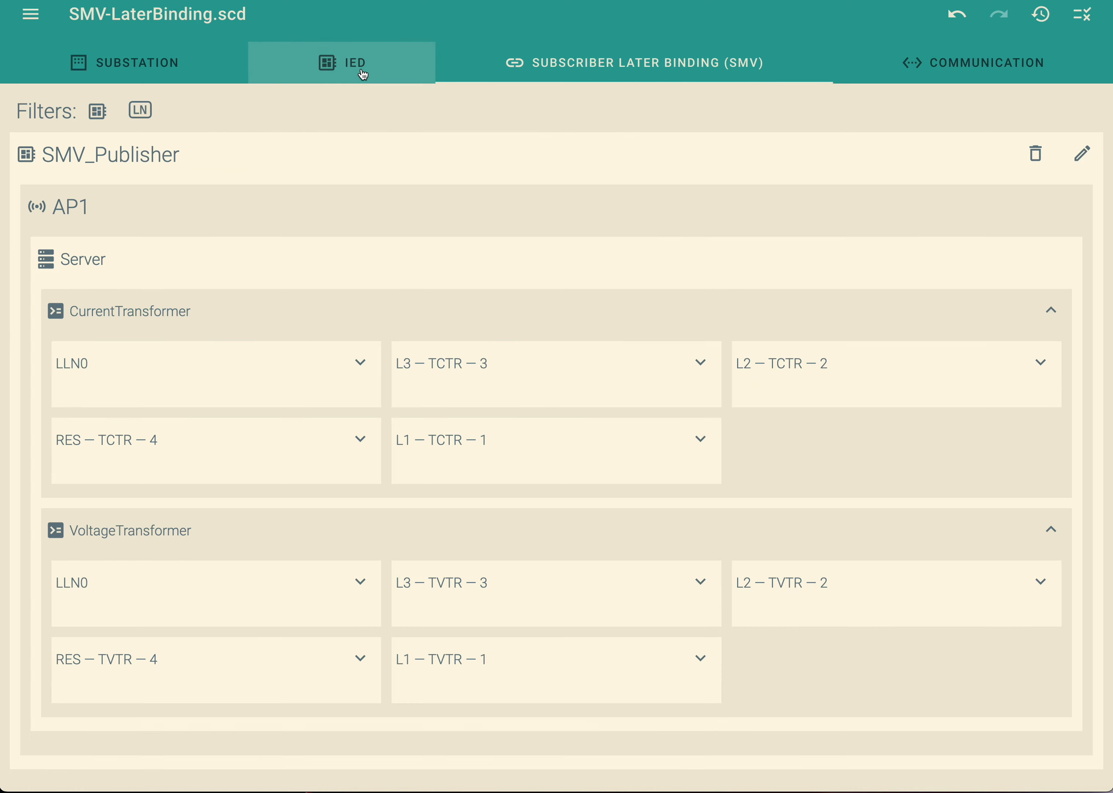
click(99, 118)
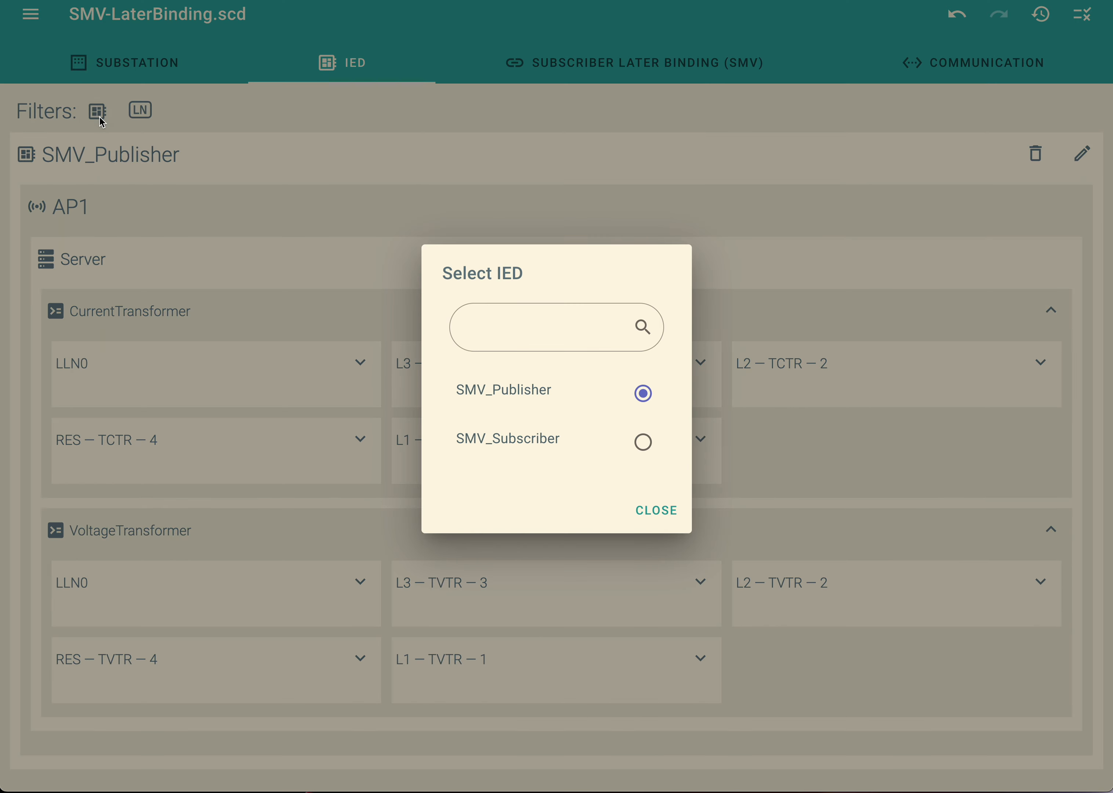
click(643, 441)
click(660, 510)
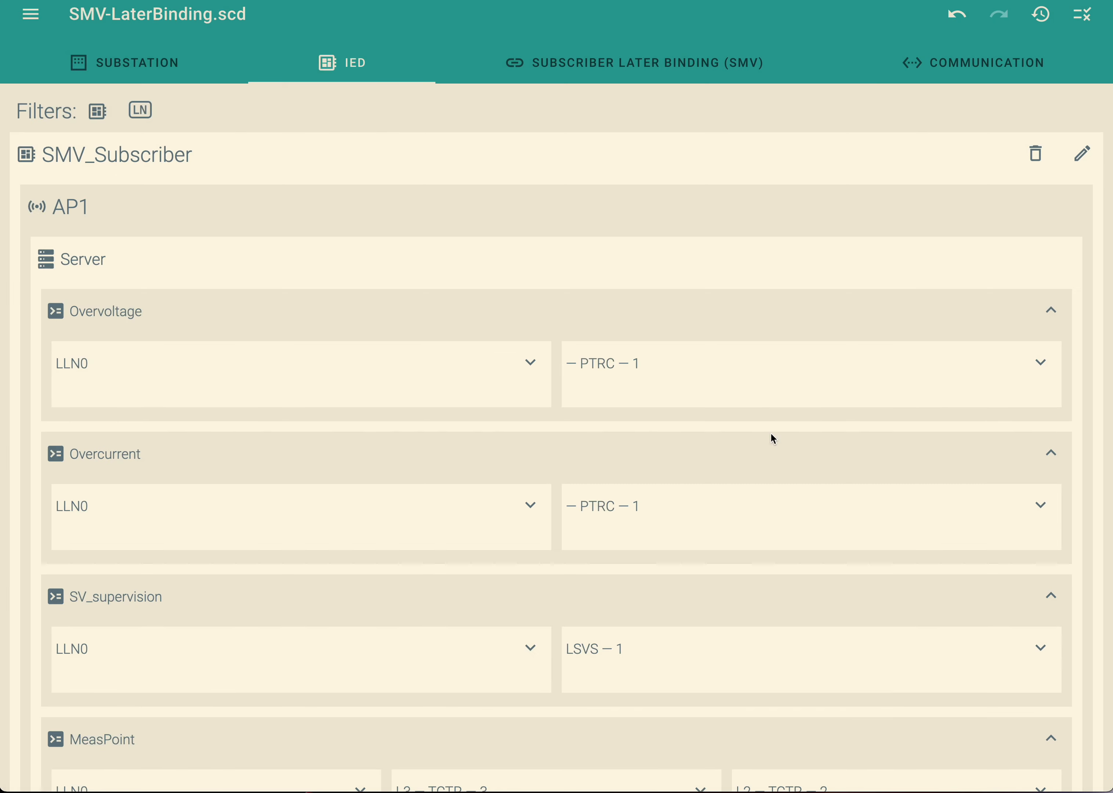
View SMV_Subscriber's IED properties, and check the Pro mode option in the application settings.
click(1084, 156)
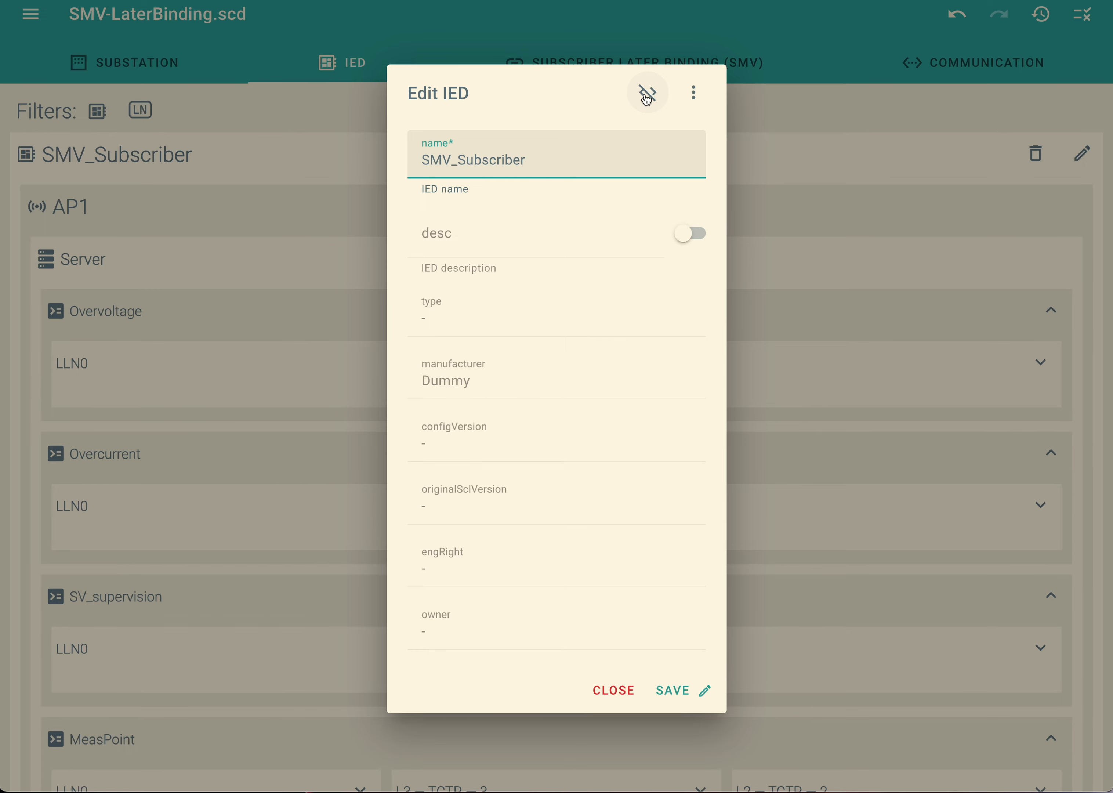
click(632, 693)
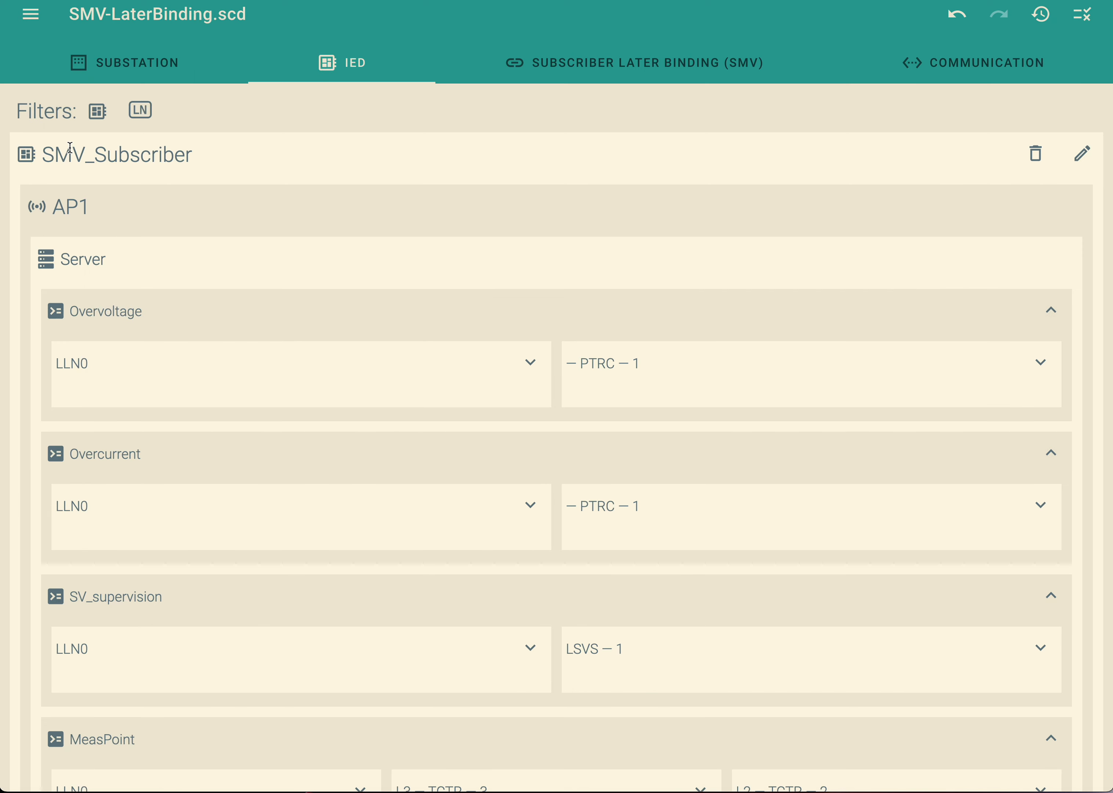
click(35, 17)
click(87, 706)
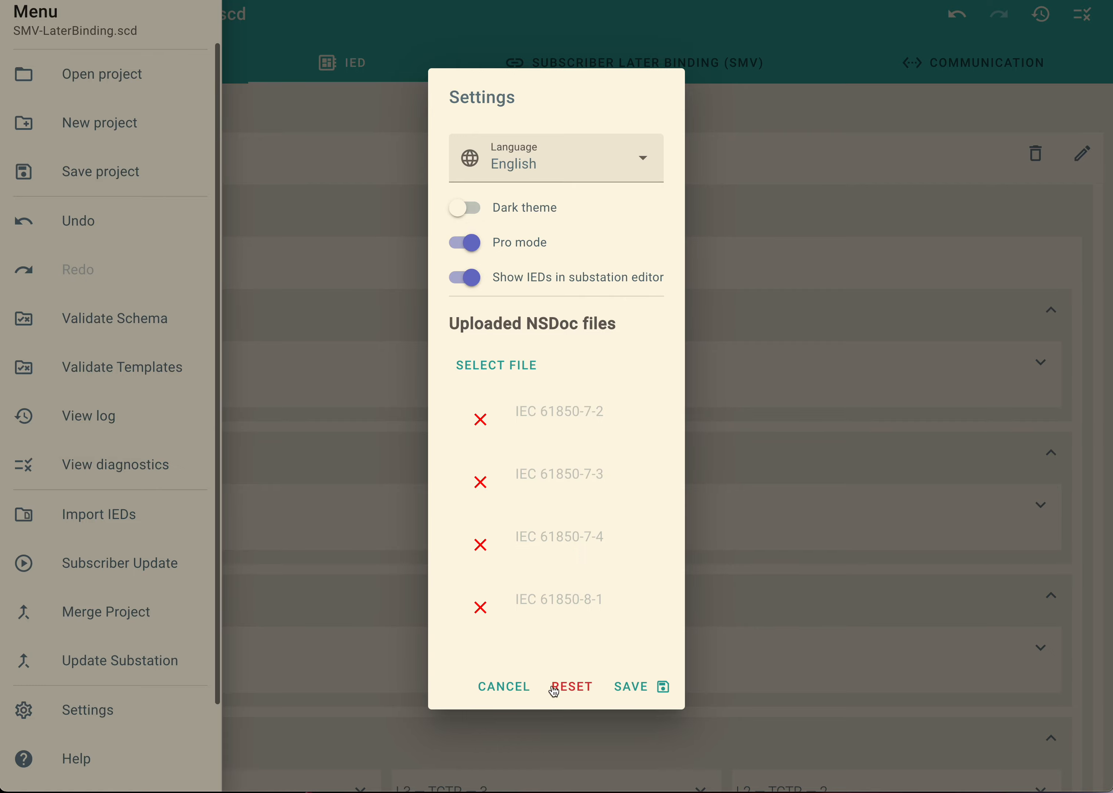
click(510, 686)
click(805, 154)
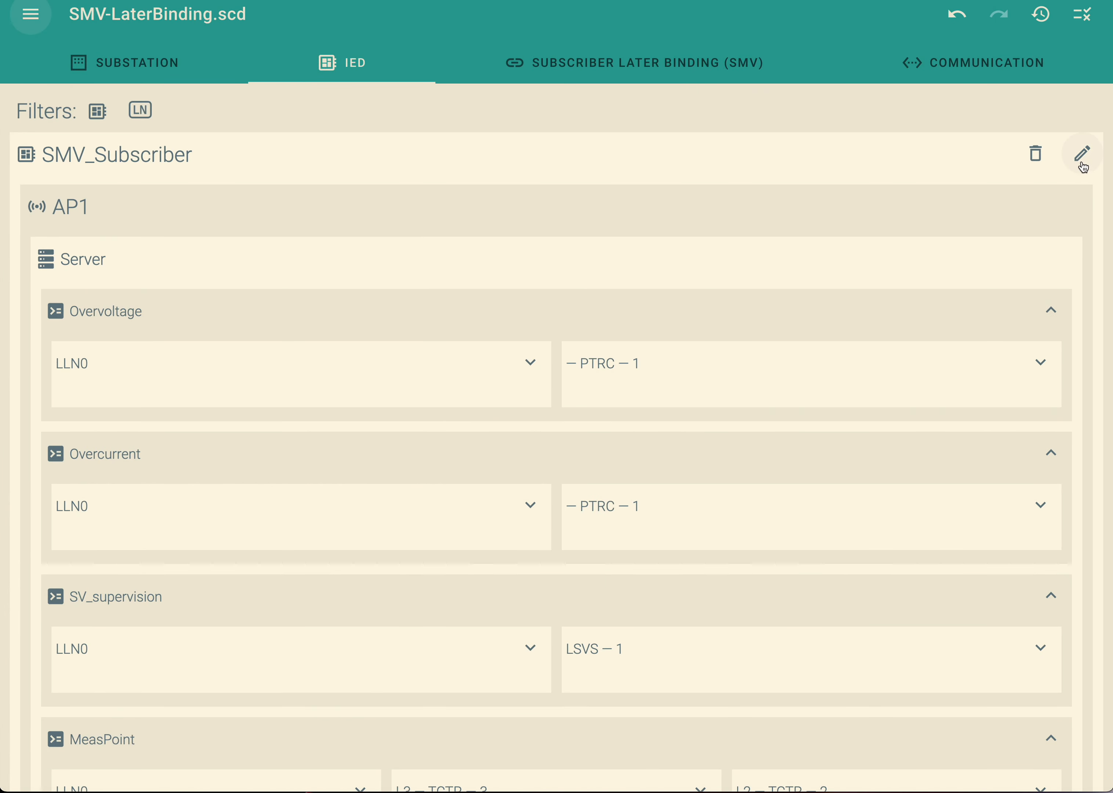
Open the XML source of the SMV_Subscriber IED and look through its logical devices and Overcurrent inputs.
click(1079, 156)
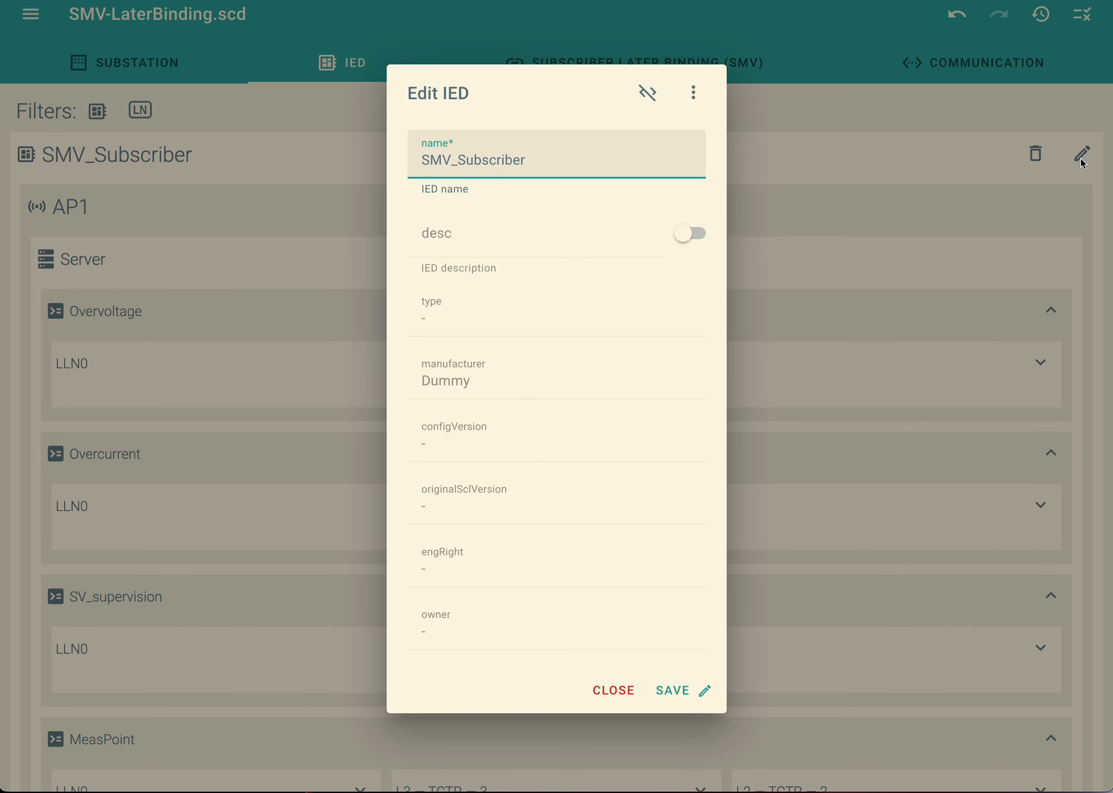
click(647, 94)
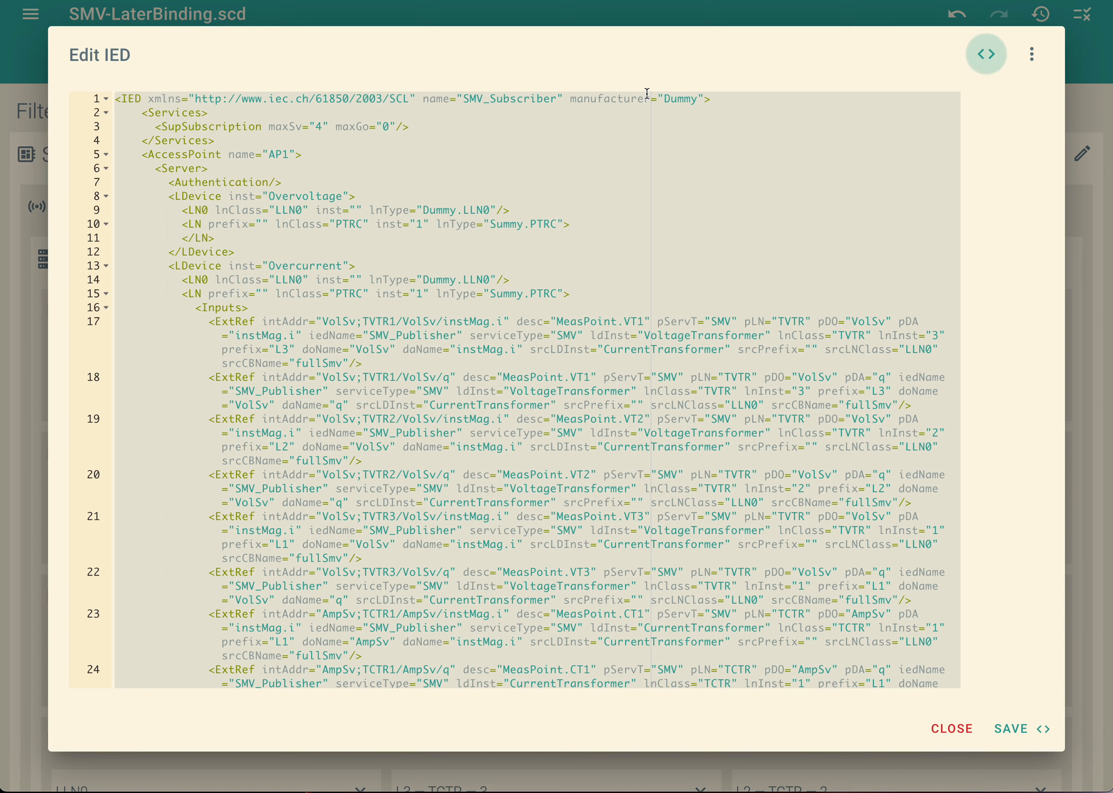
click(986, 56)
click(644, 101)
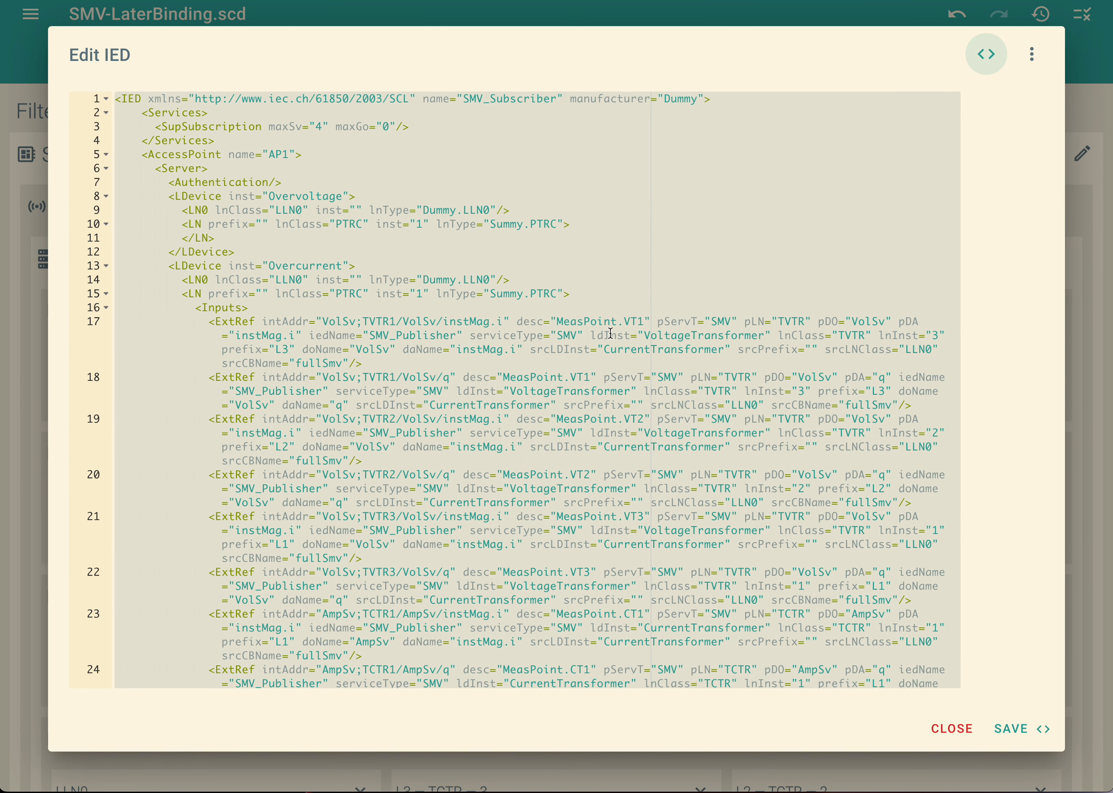
scroll(391, 375, down, 10)
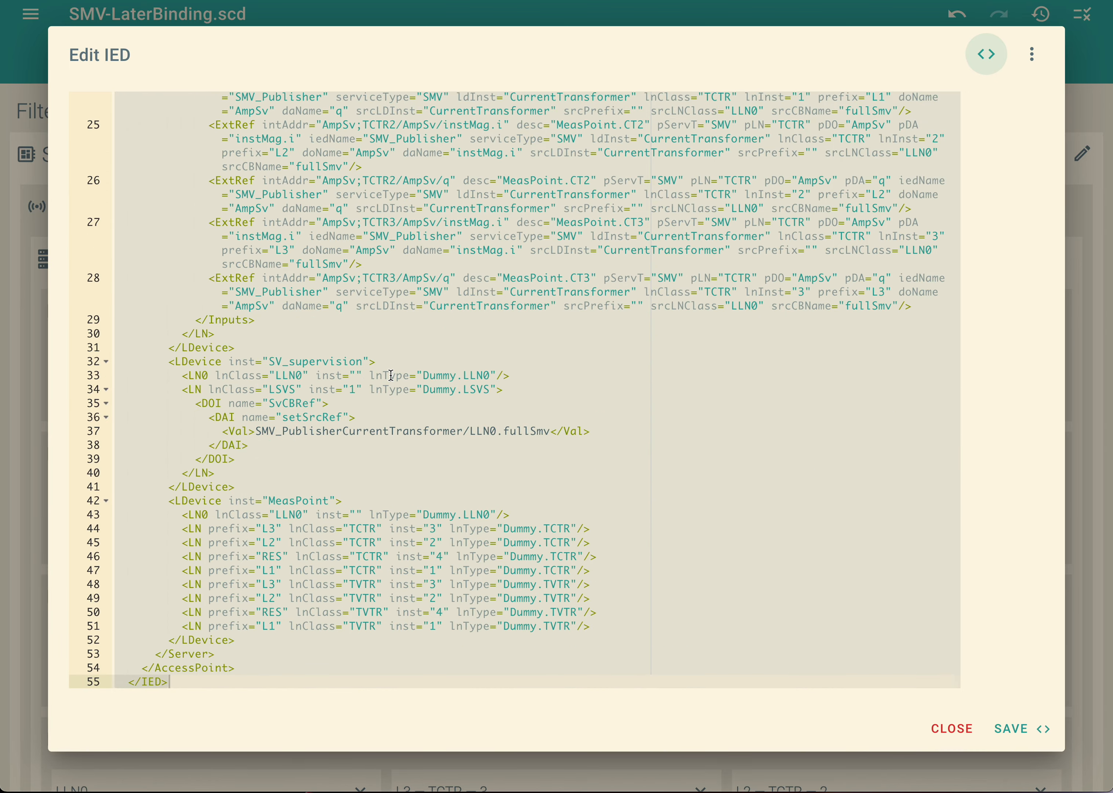
scroll(391, 375, up, 10)
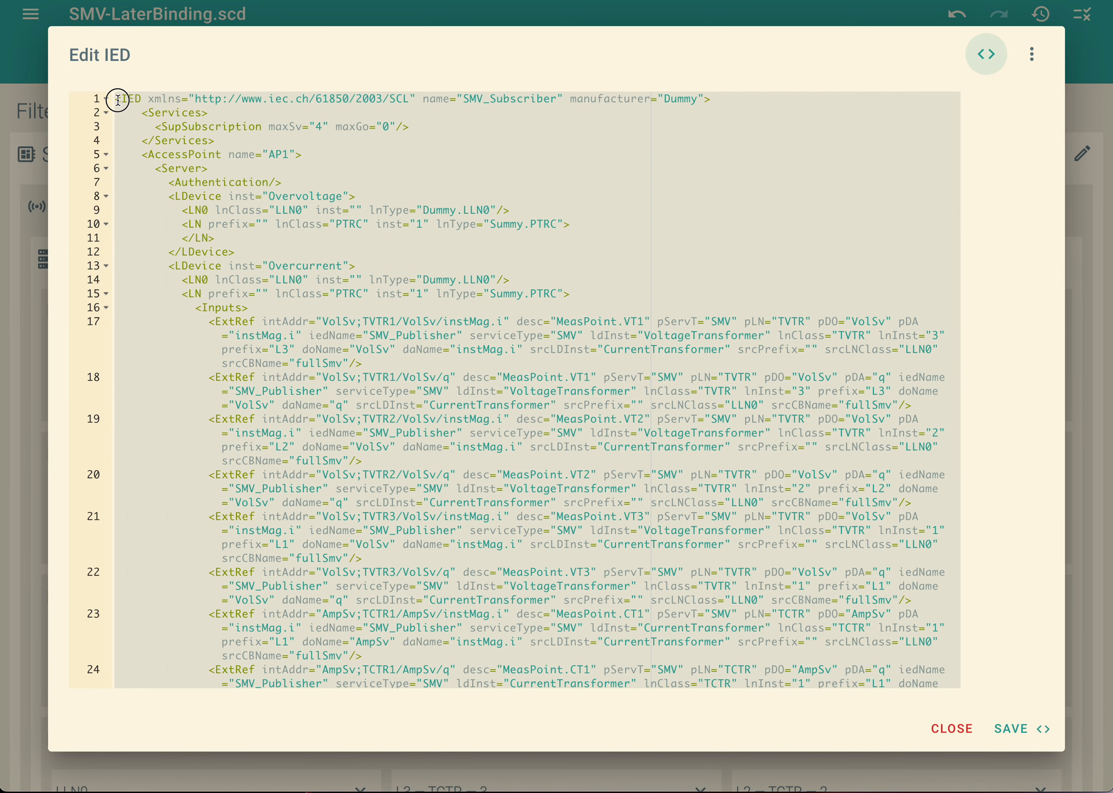
drag(116, 100, 243, 321)
scroll(246, 325, down, 10)
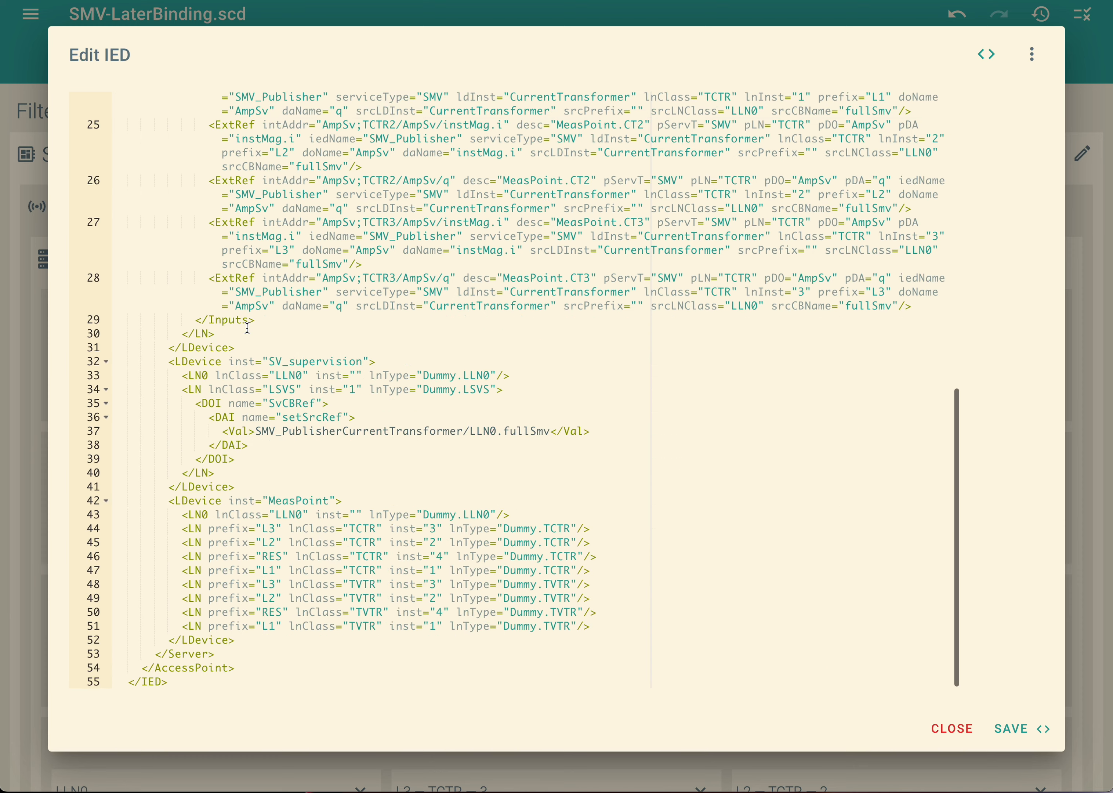
scroll(246, 327, up, 10)
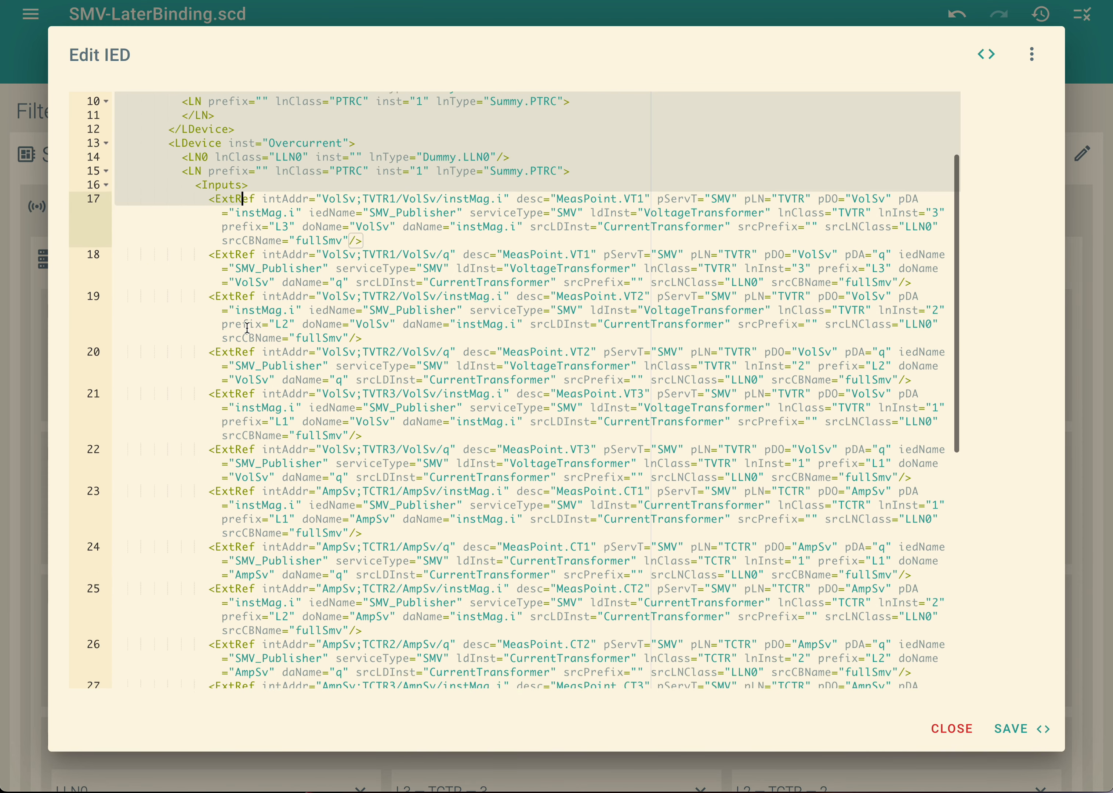
scroll(247, 327, down, 2)
scroll(247, 328, down, 3)
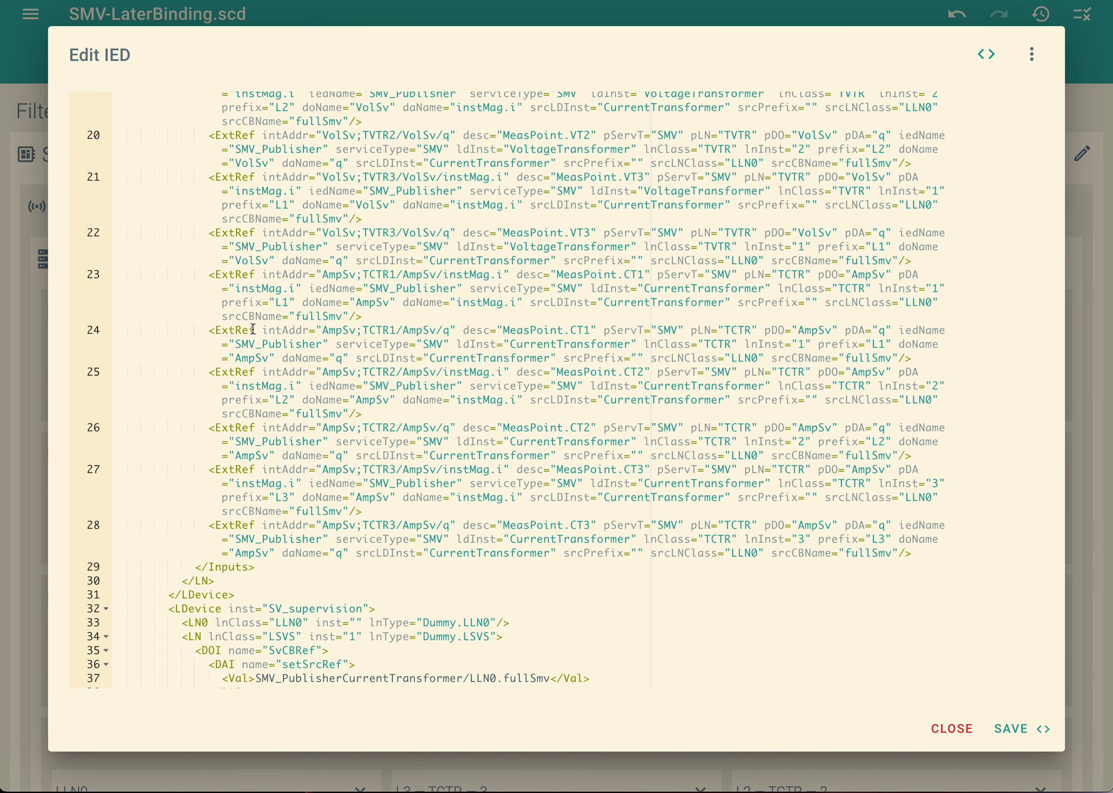
Examine the ExtRef elements of MeasPoint.CT1 to CT3 in the Overcurrent inputs, including their iedName and data attribute references.
drag(210, 275, 910, 558)
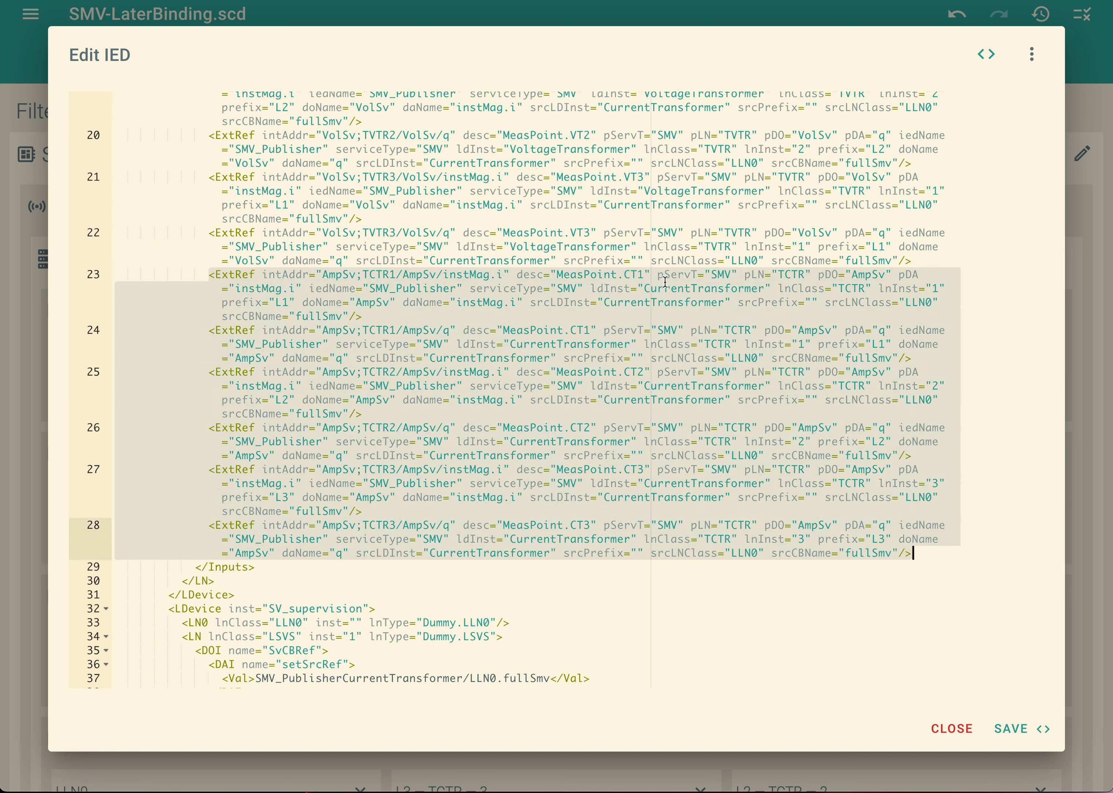
click(684, 318)
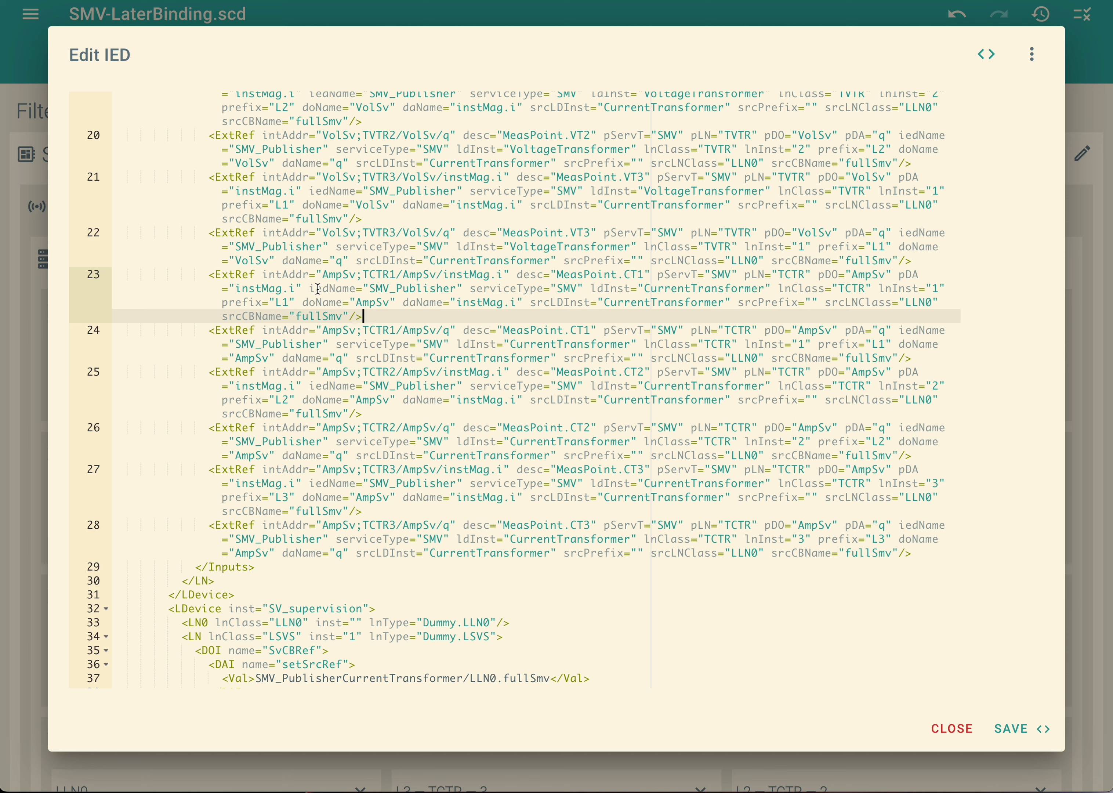
mouse_move(308, 289)
mouse_down()
mouse_move(357, 313)
mouse_move(307, 288)
mouse_up()
click(369, 305)
click(428, 311)
Examine the SvCBRef setSrcRef value of the LSVS 1 node in SV_supervision, and close the XML source without saving.
scroll(444, 320, down, 1)
scroll(444, 320, down, 6)
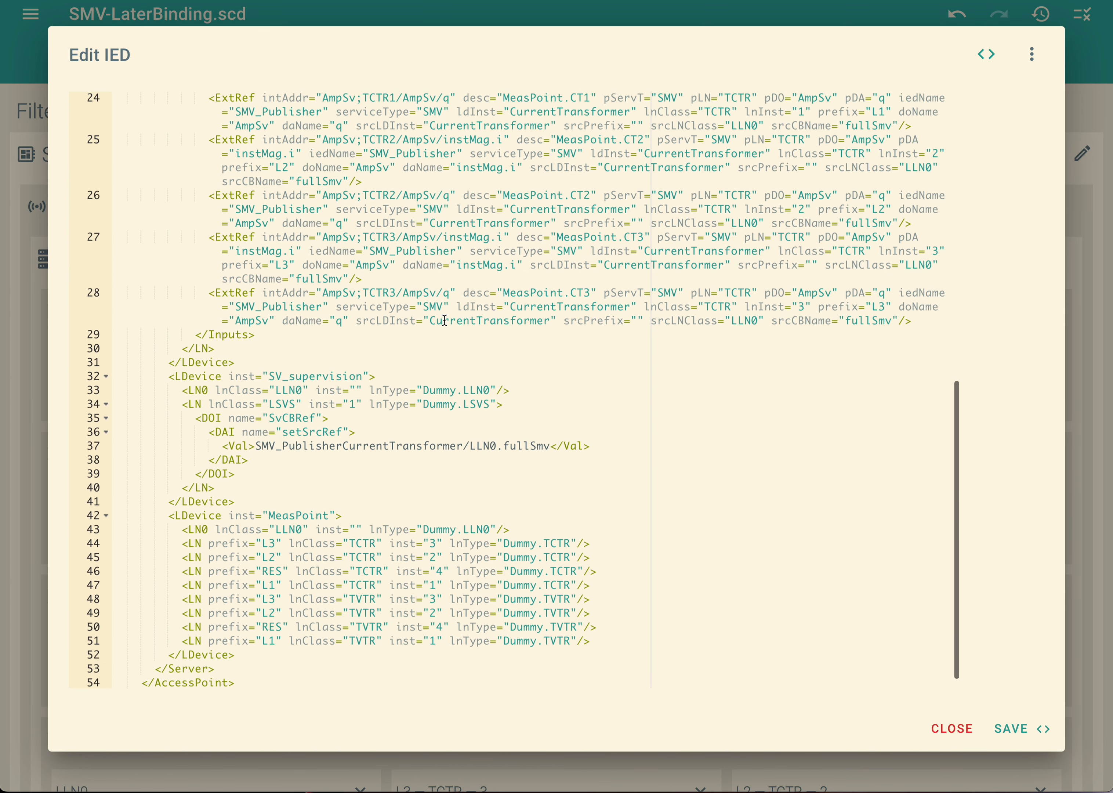
scroll(444, 319, down, 1)
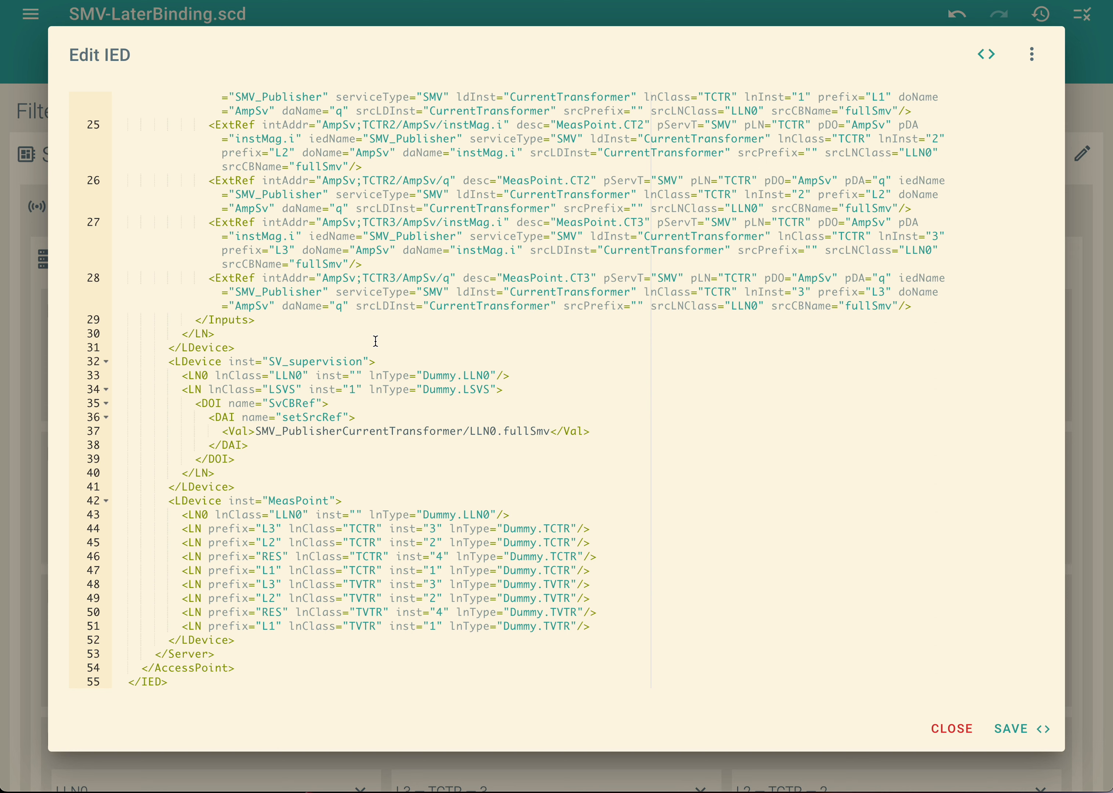
mouse_move(241, 461)
mouse_down()
mouse_move(194, 403)
mouse_move(256, 459)
mouse_up()
click(303, 446)
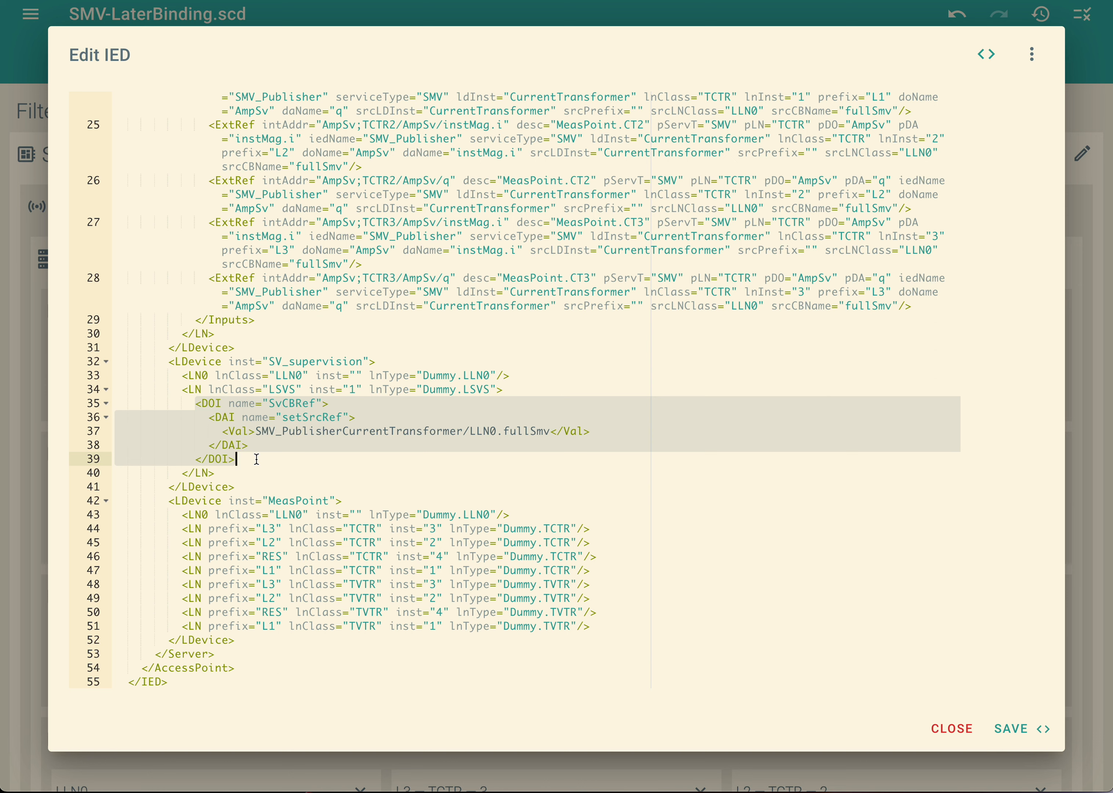
click(274, 431)
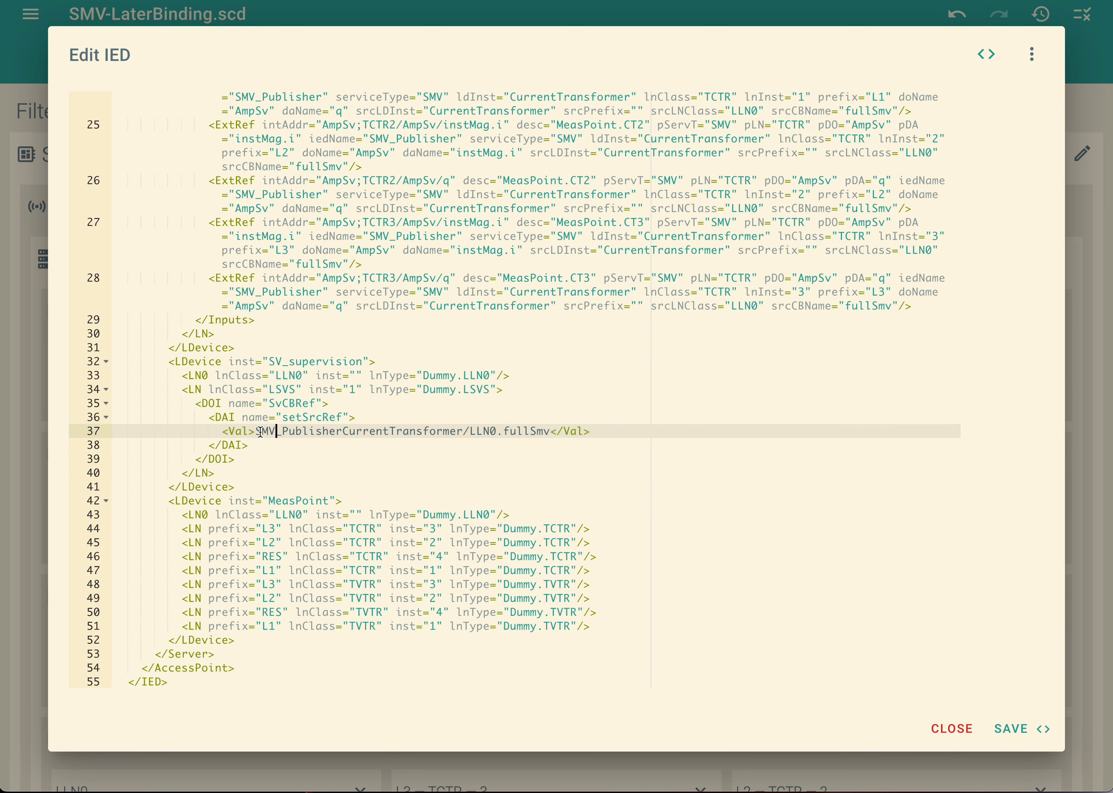
drag(257, 431, 552, 432)
click(512, 472)
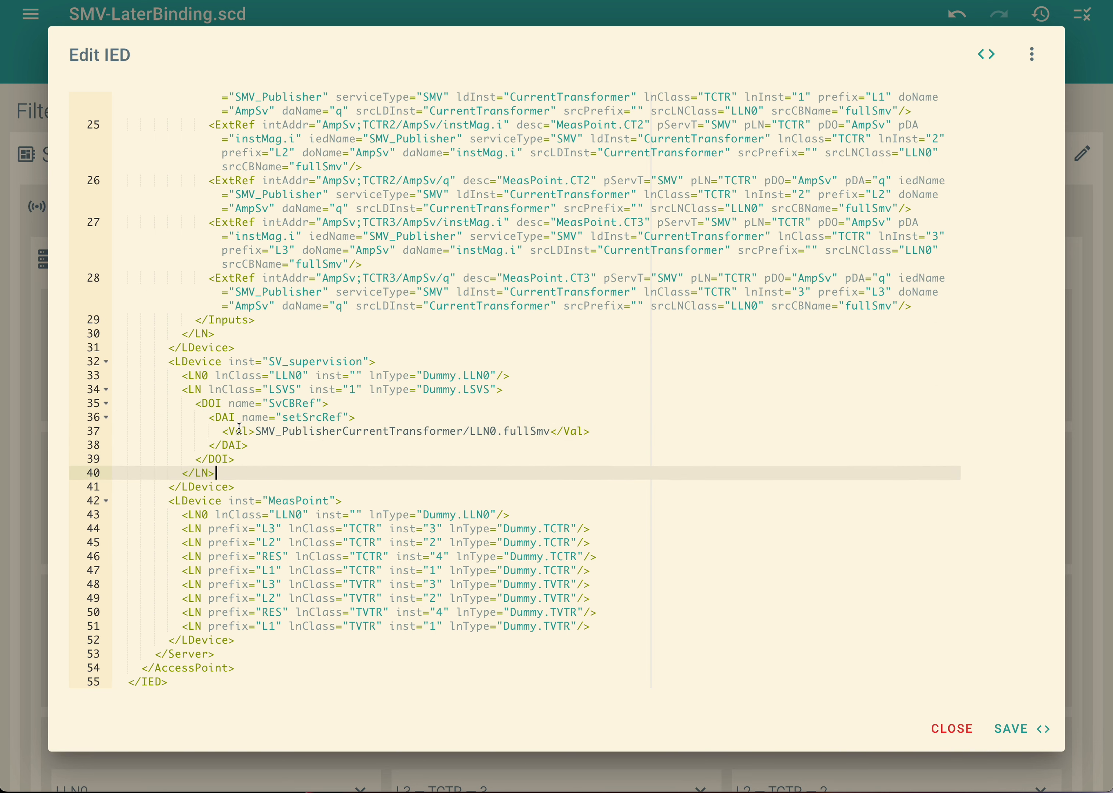
click(491, 390)
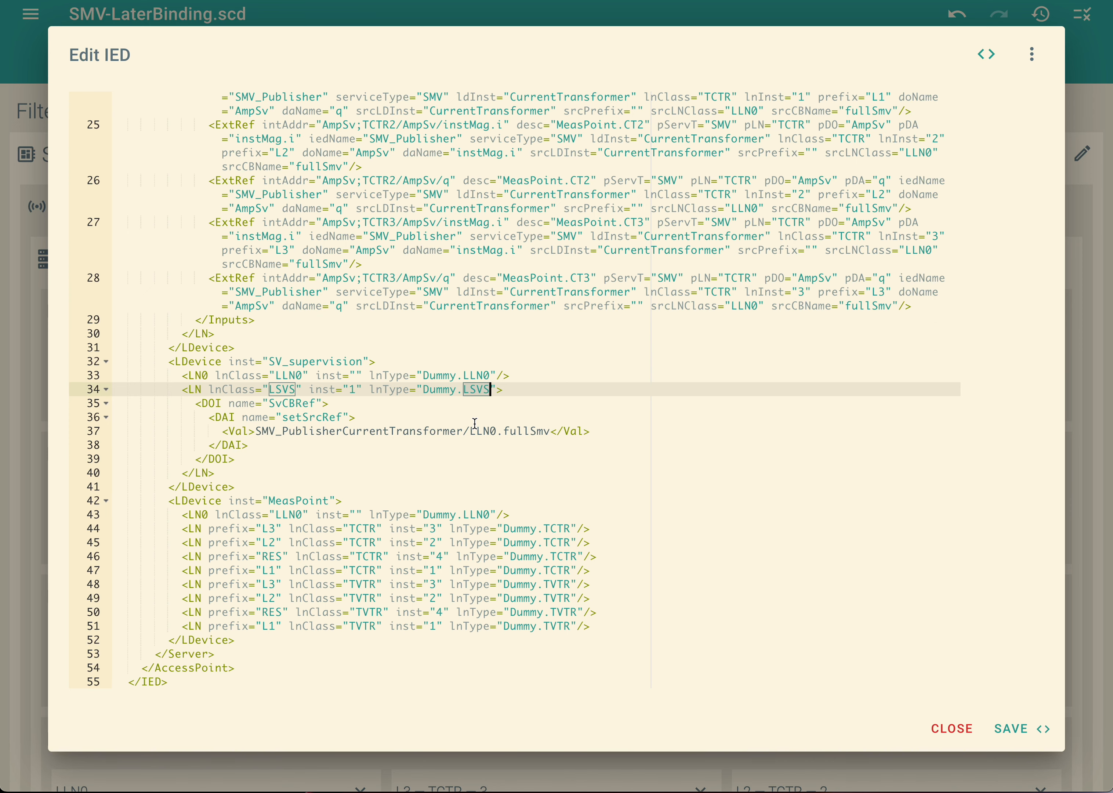
click(941, 731)
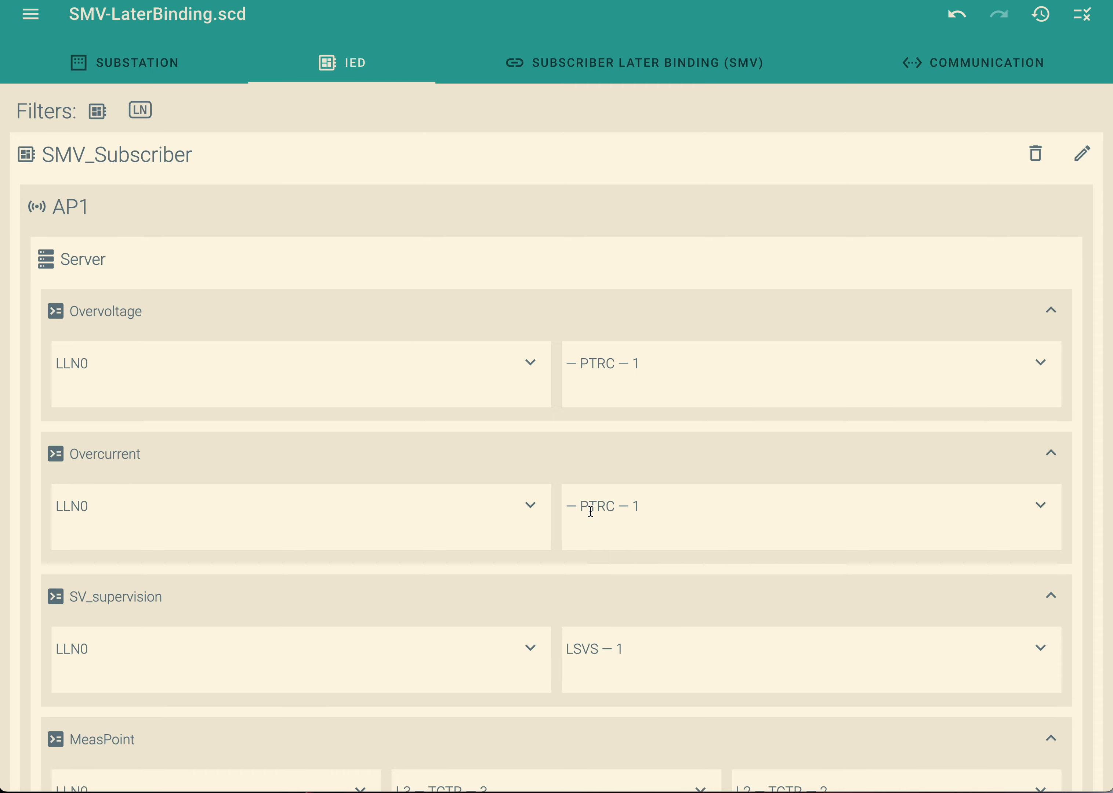